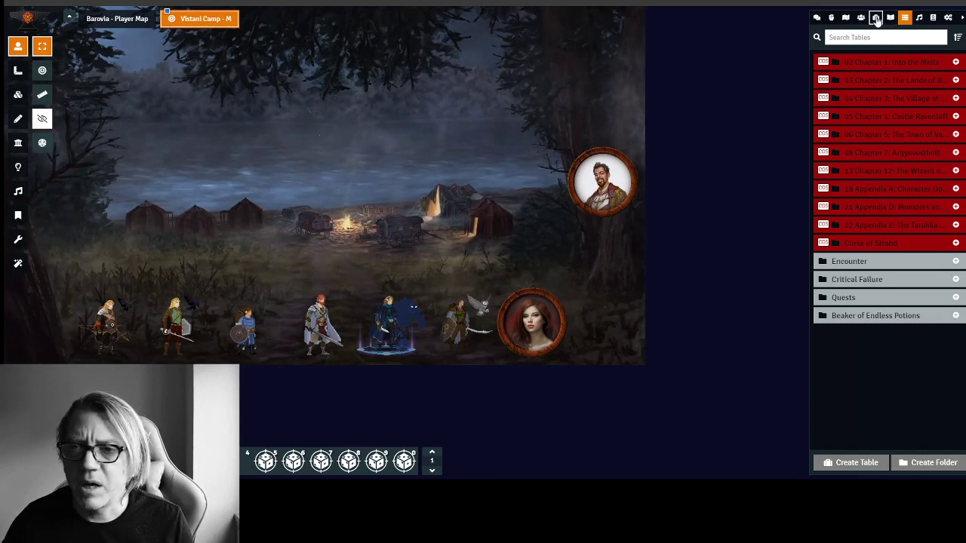
- Collapse the Tarokka Deck and Potions item folders, then open and look through the Strahd's Tomb book in the Books folder
click(875, 17)
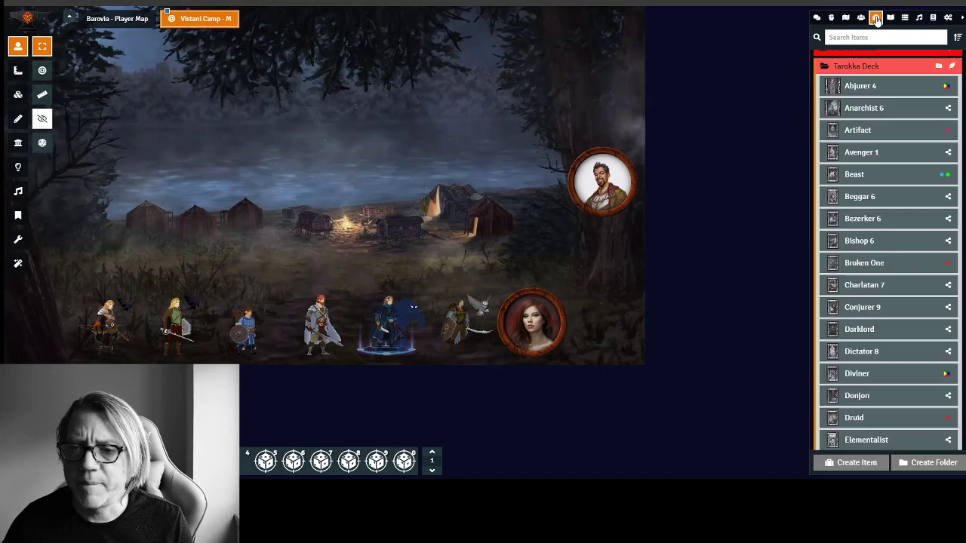
click(865, 67)
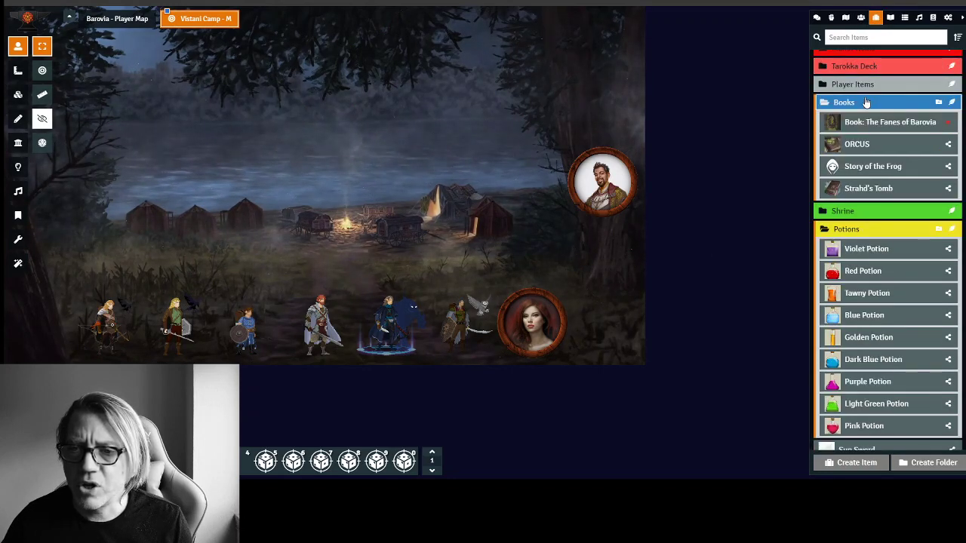
click(885, 230)
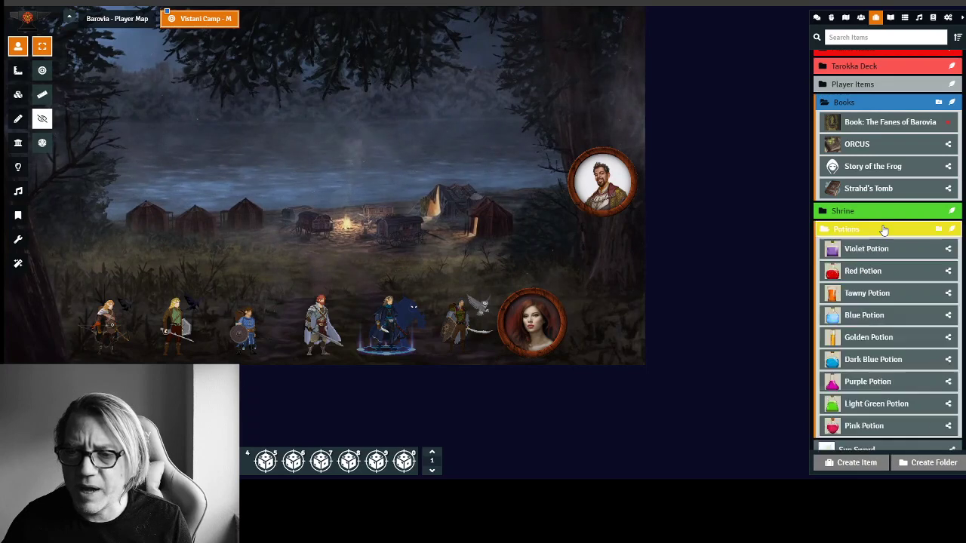
click(885, 229)
click(885, 230)
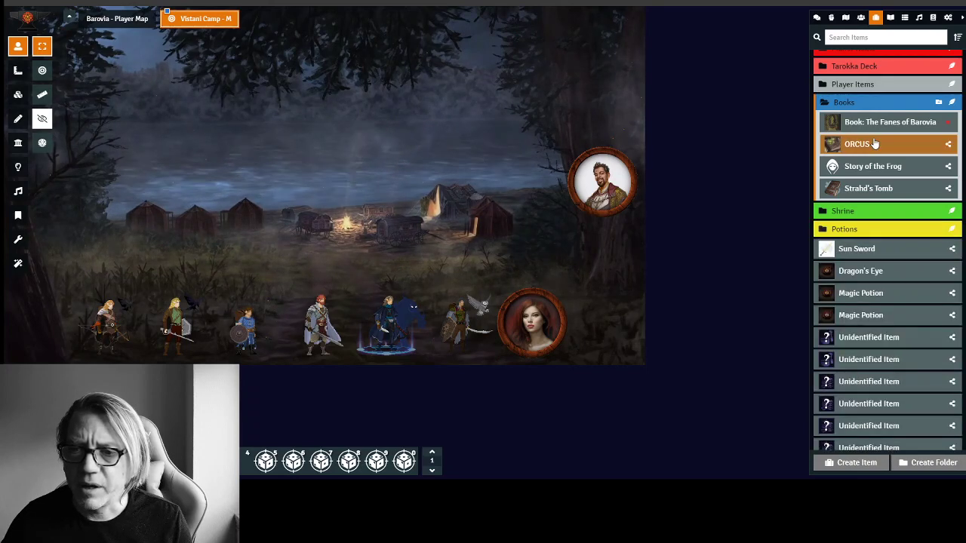
click(883, 188)
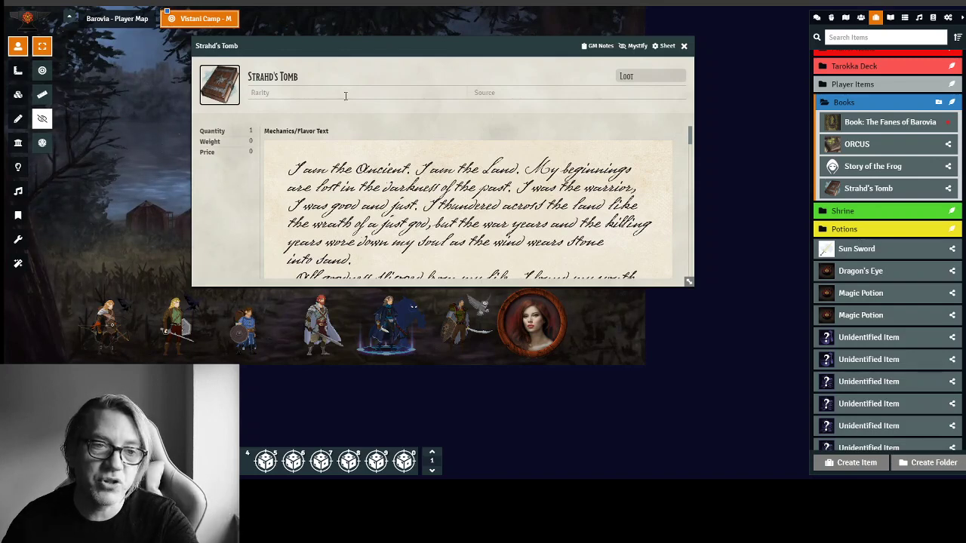
scroll(425, 181, down, 5)
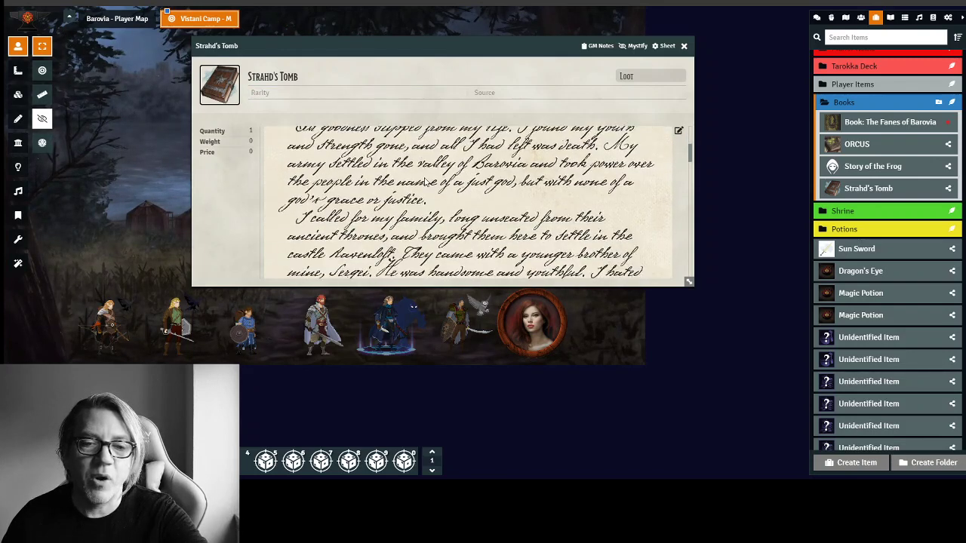
scroll(425, 181, up, 4)
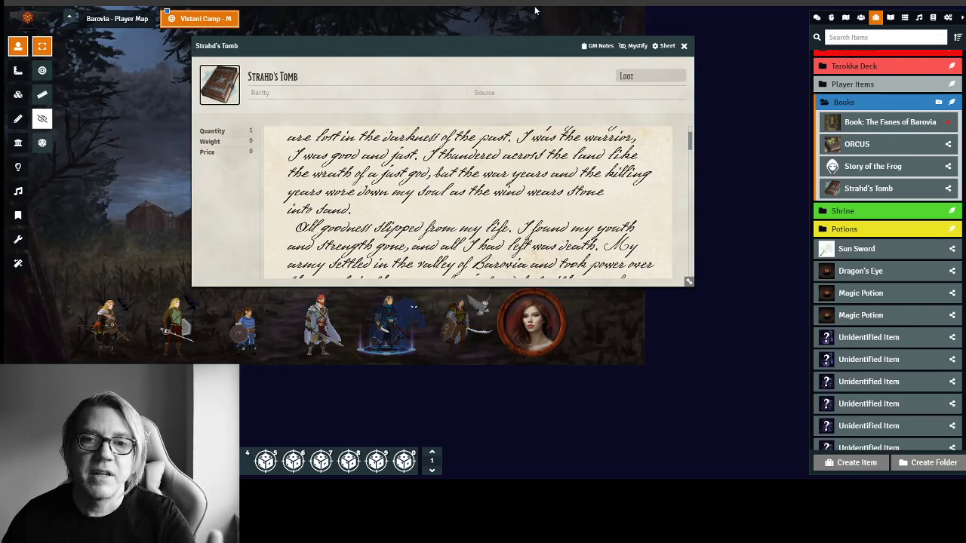
- Switch to the Curse of Strahd handouts page on D&D Beyond and locate the From the Tome of Strahd image
key(ctrl+Tab)
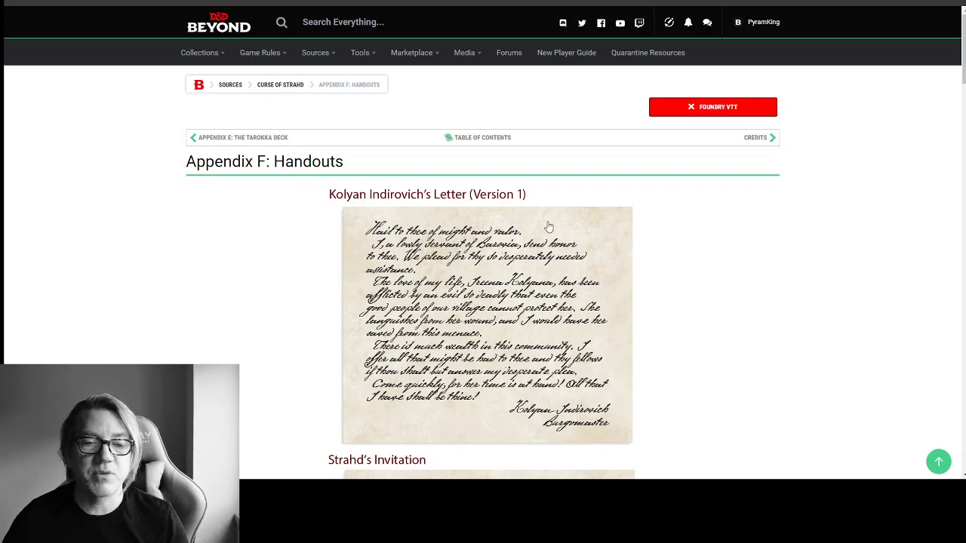
scroll(685, 231, down, 4)
scroll(686, 231, down, 5)
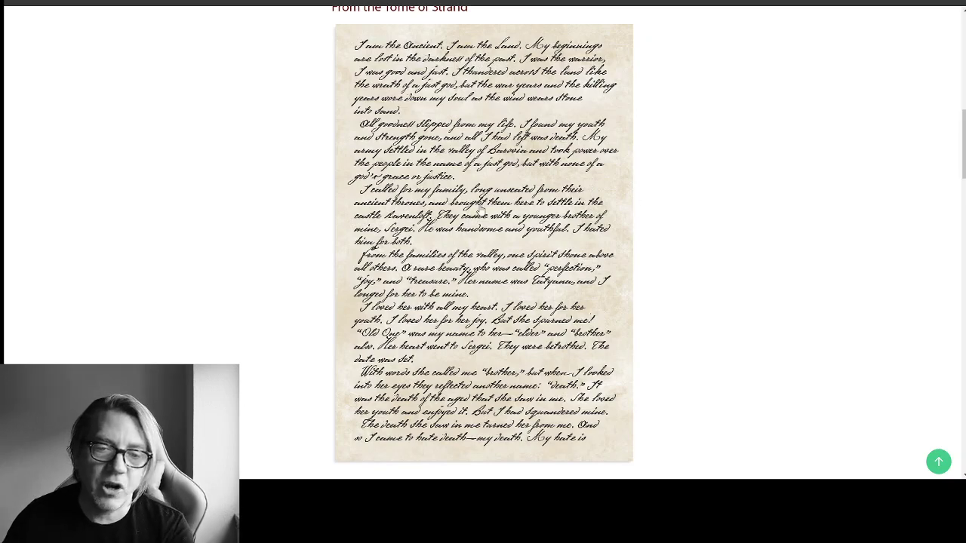
click(480, 211)
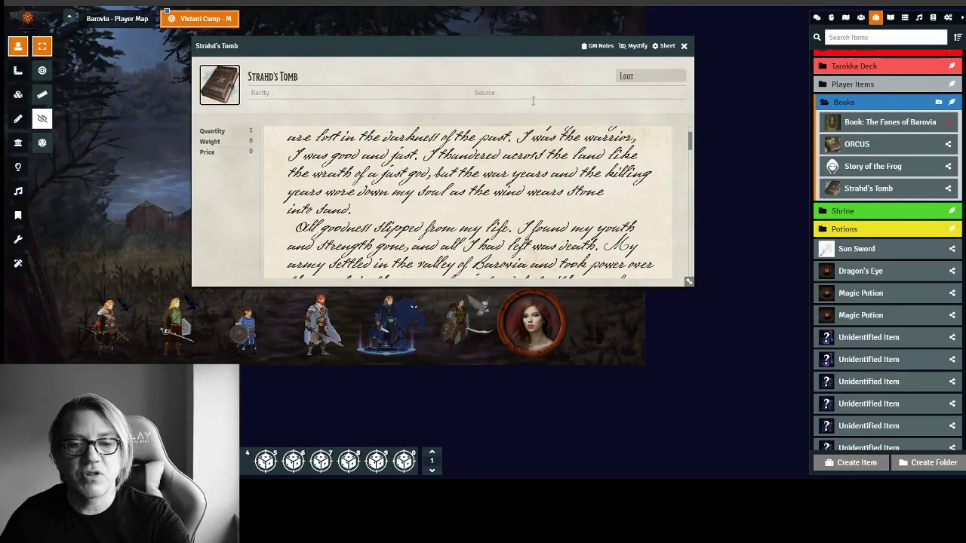
scroll(603, 167, up, 2)
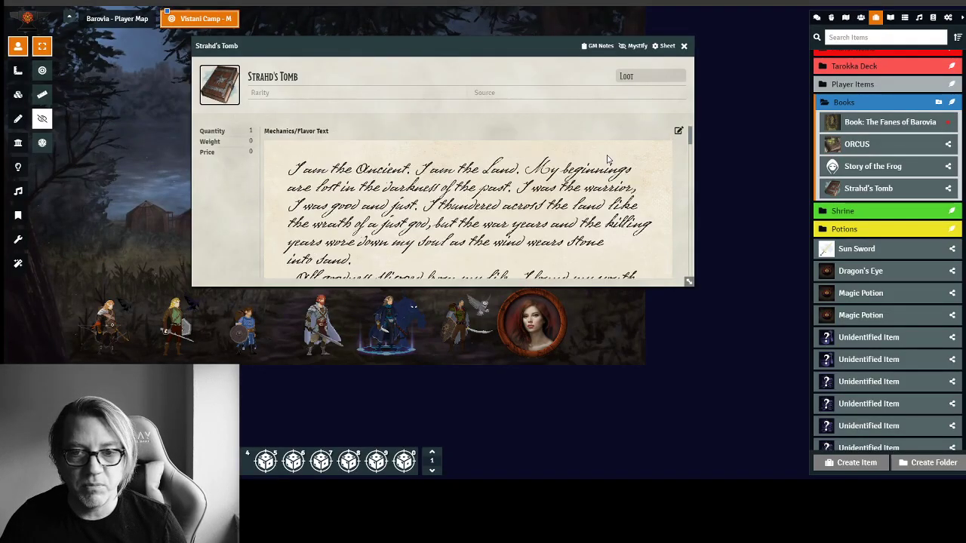
click(678, 132)
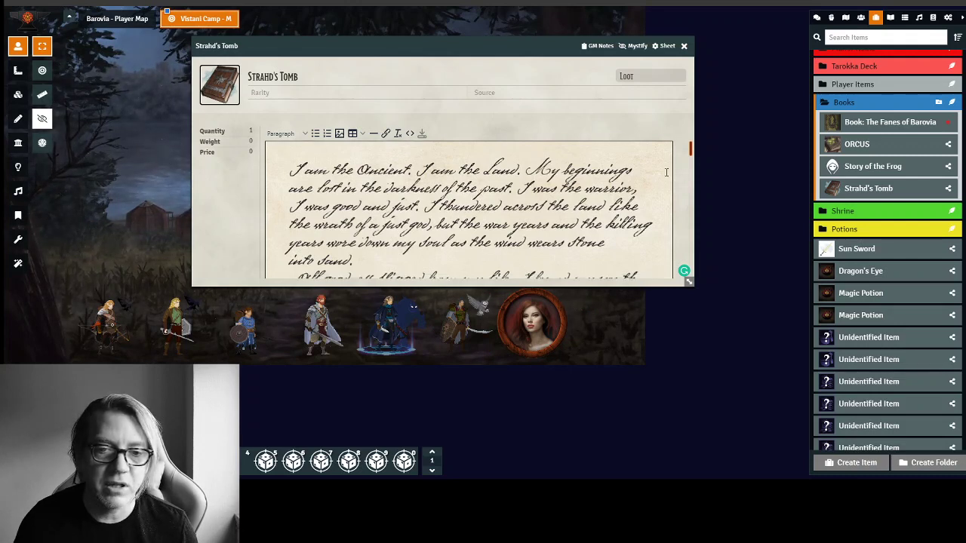
scroll(666, 172, down, 5)
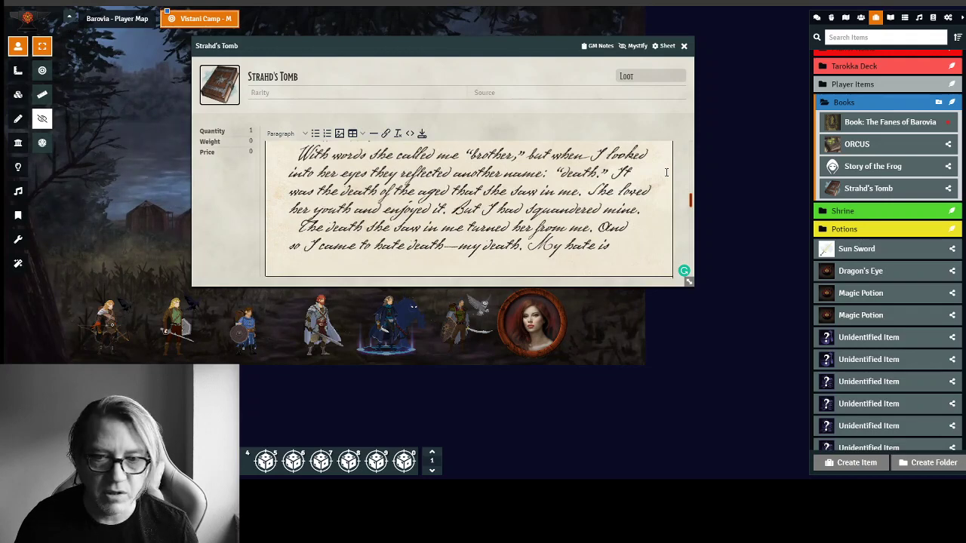
scroll(667, 172, down, 6)
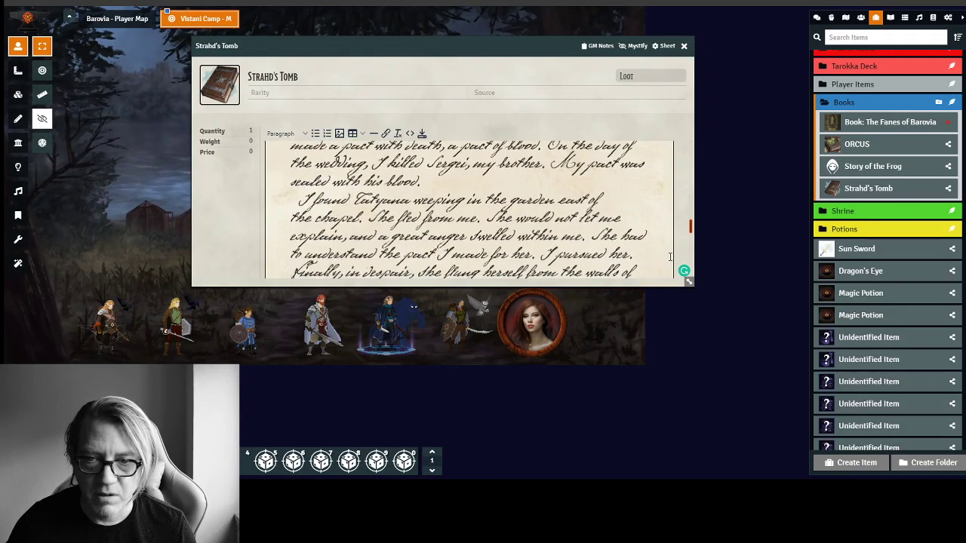
scroll(667, 254, down, 5)
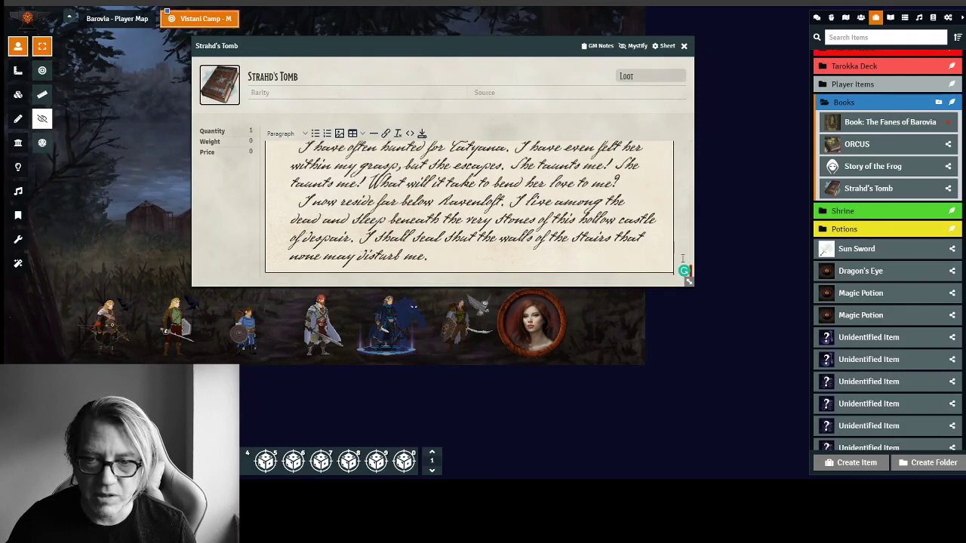
scroll(670, 257, down, 1)
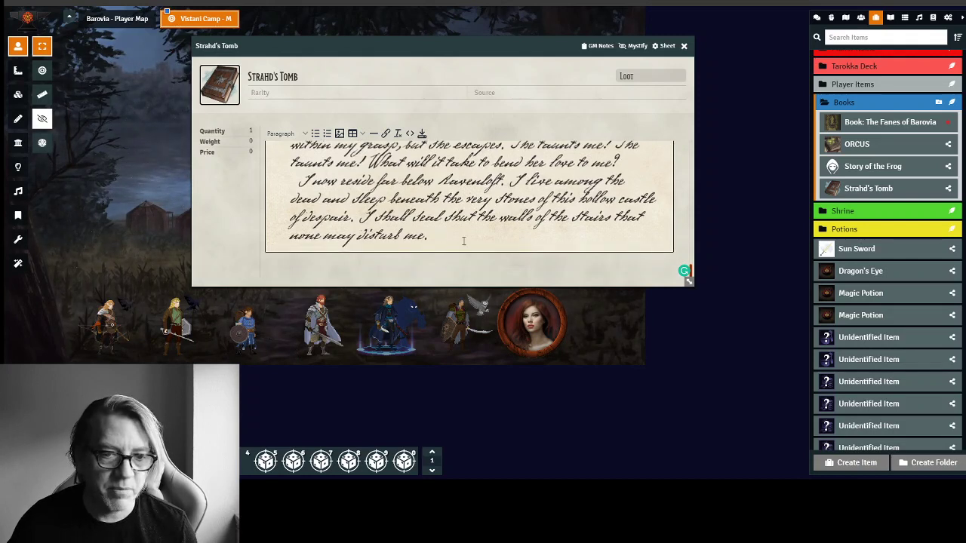
click(272, 275)
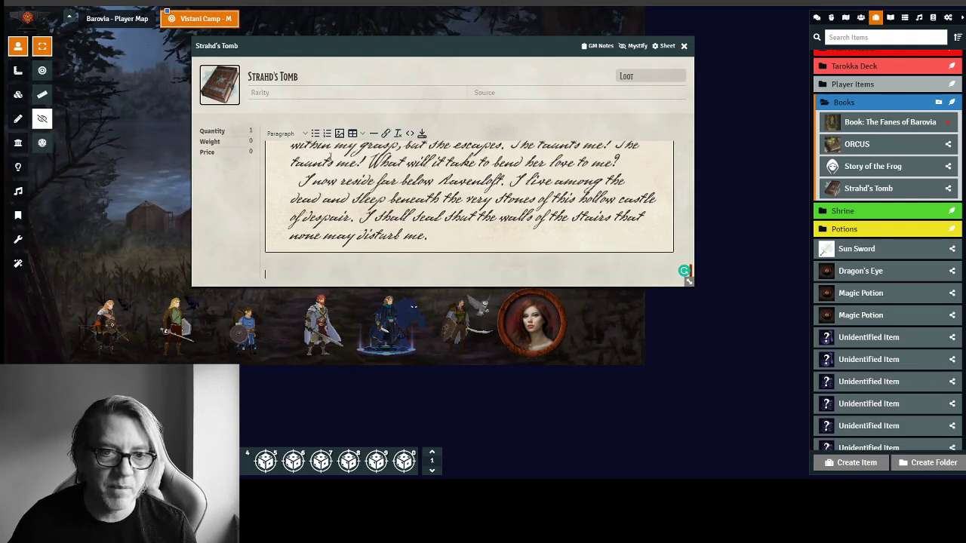
click(340, 133)
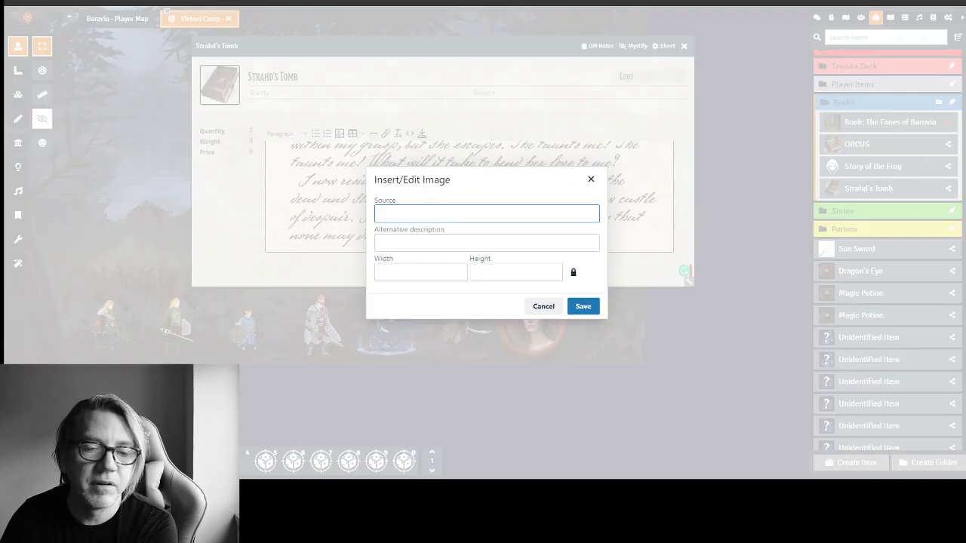
text(https://media-waterdeep.cursecdn.com/attachments/1/905/f3.png)
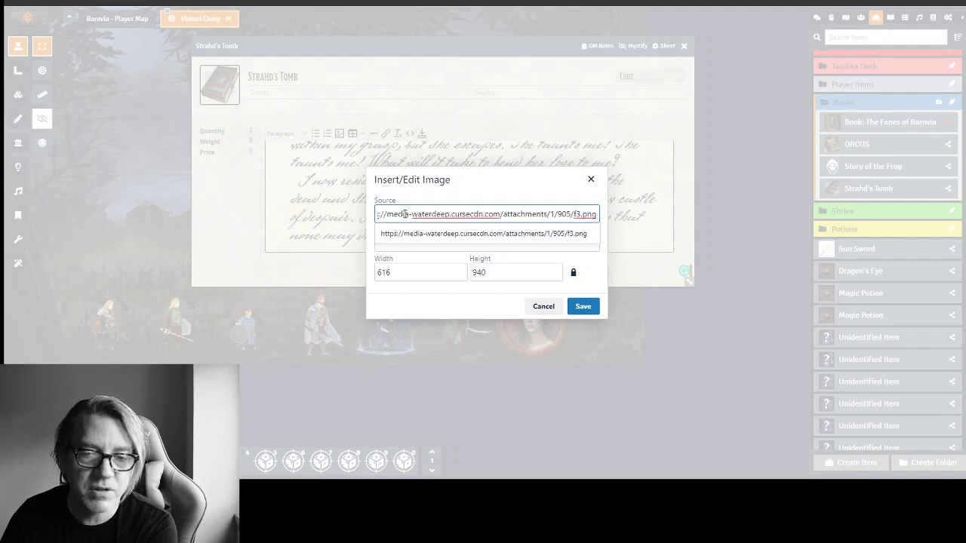
click(572, 306)
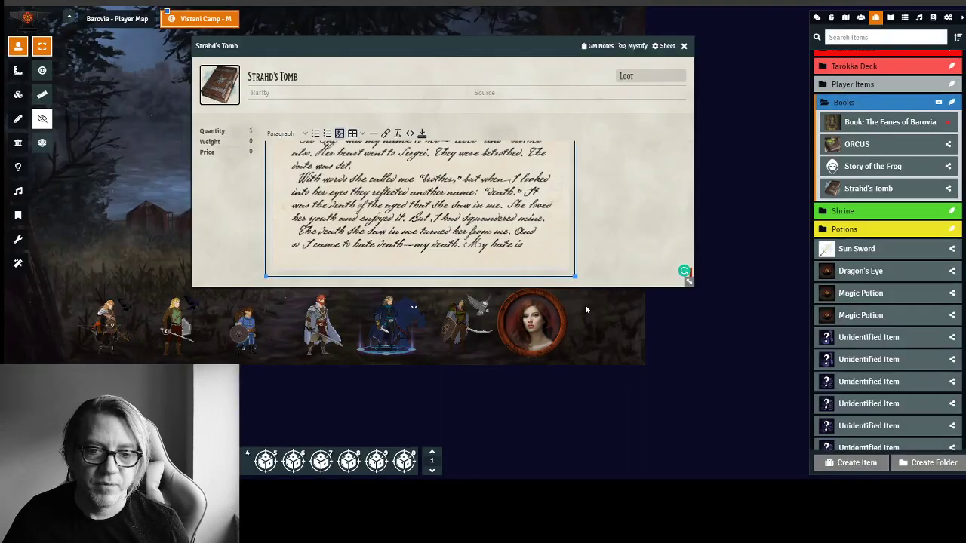
- Enlarge the inserted From the Tome of Strahd image to nearly the description's full width and close the item
scroll(527, 217, up, 5)
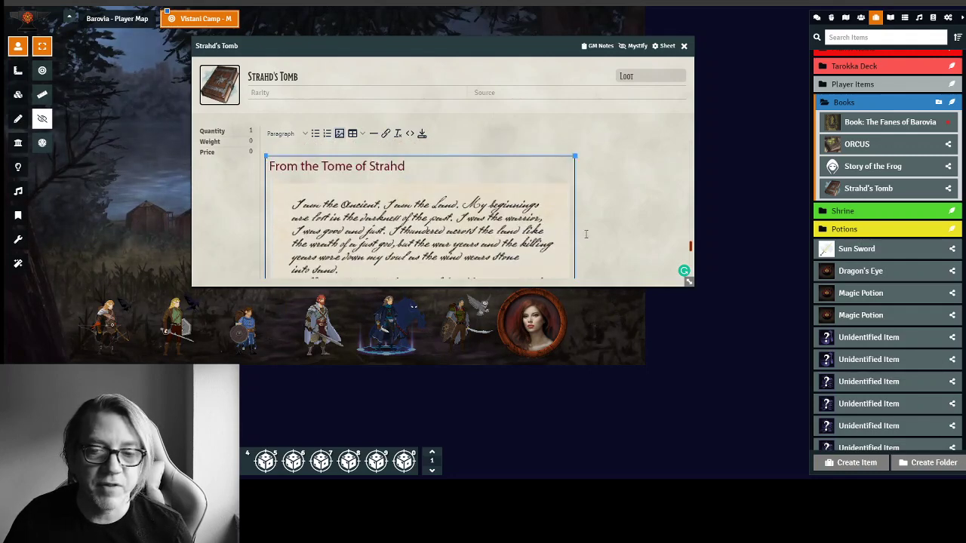
drag(575, 160, 665, 141)
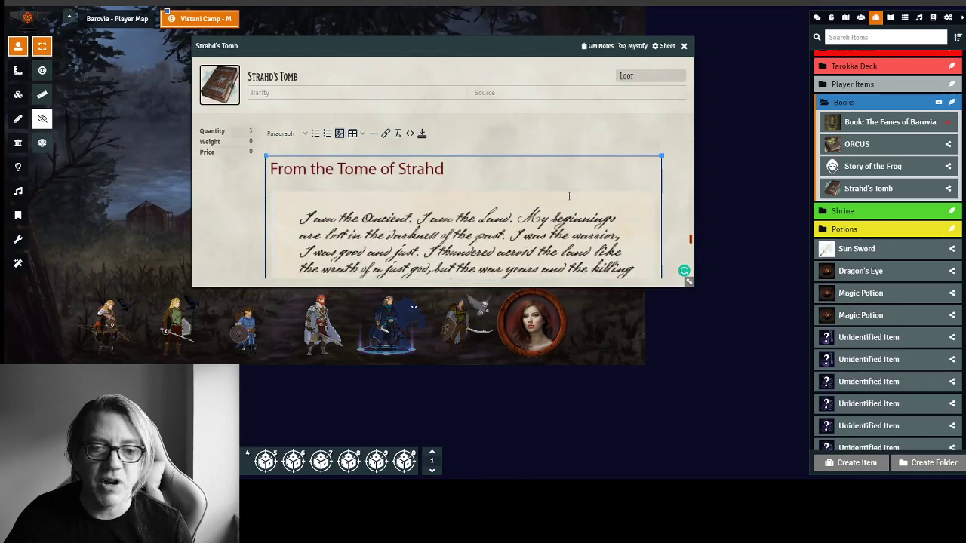
scroll(568, 196, down, 3)
scroll(573, 200, down, 5)
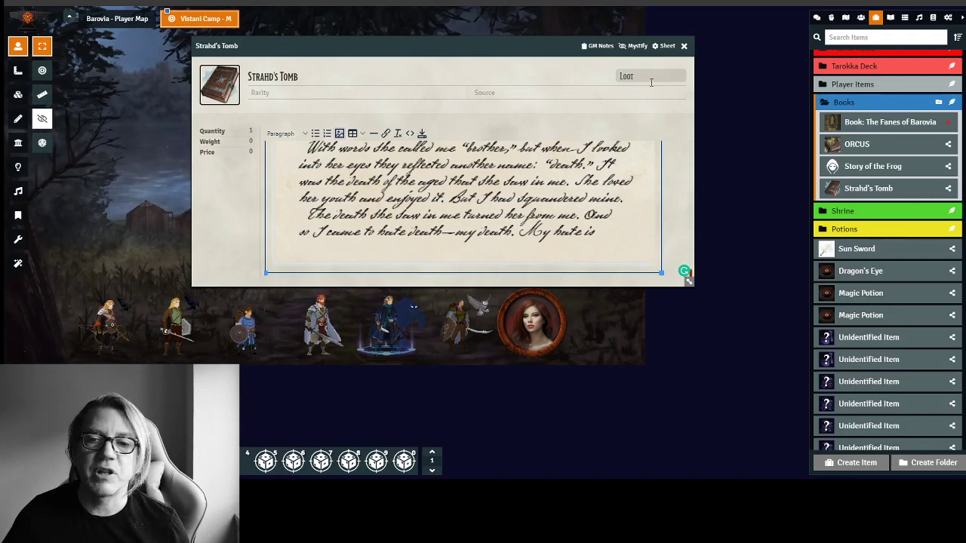
click(685, 47)
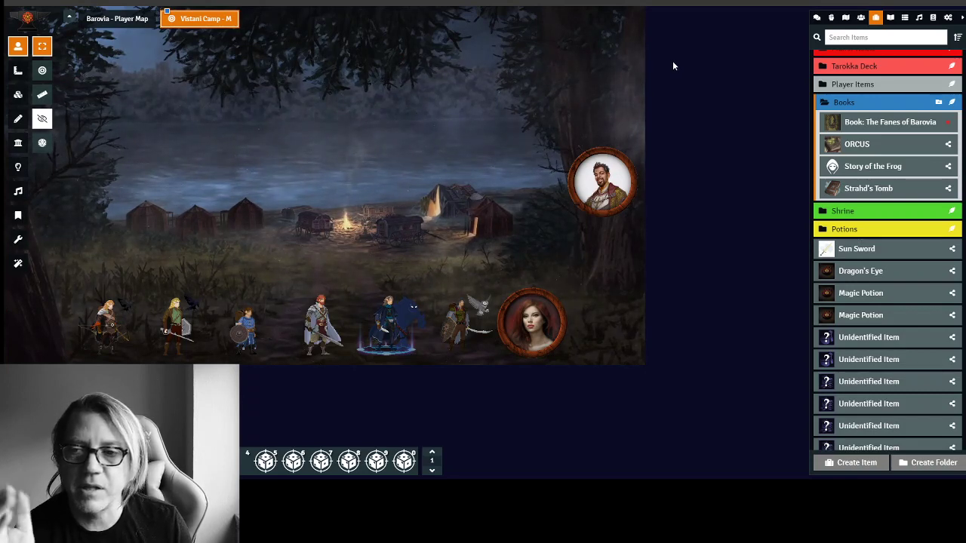
- Create a new rollable table named Random Magic Spells
click(905, 16)
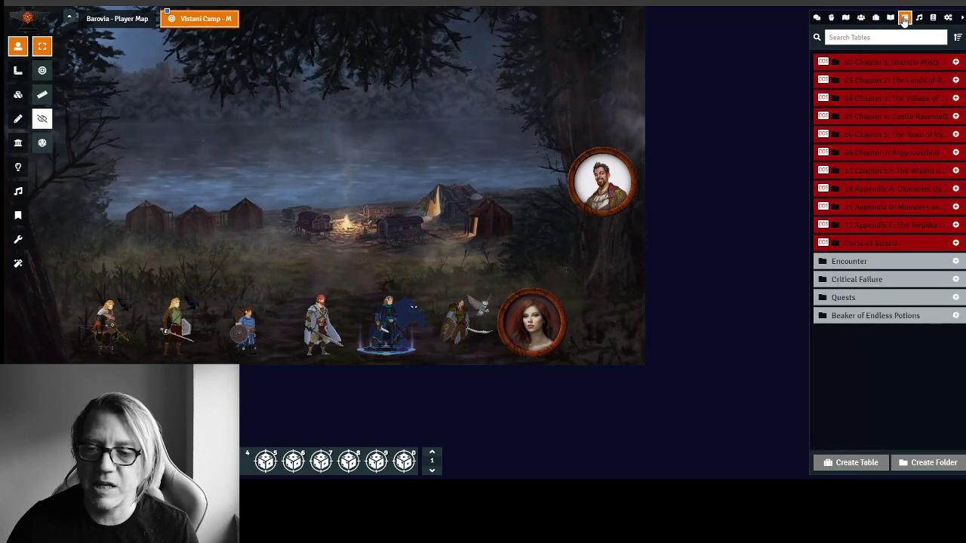
click(850, 463)
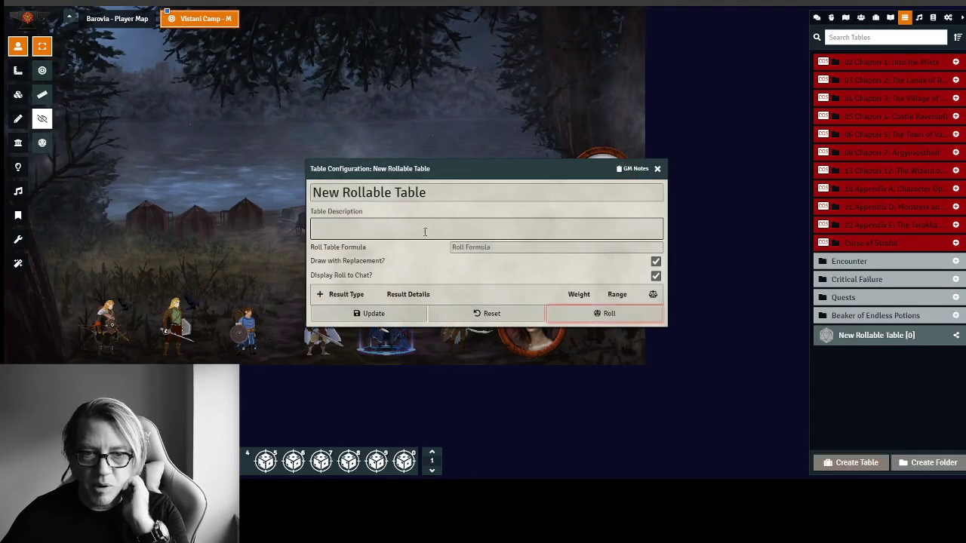
drag(427, 193, 287, 197)
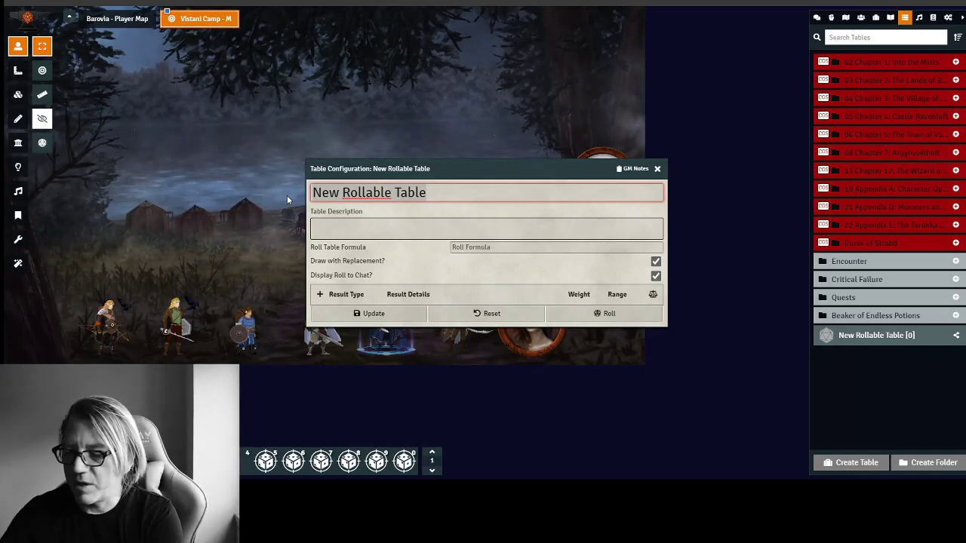
text(Random )
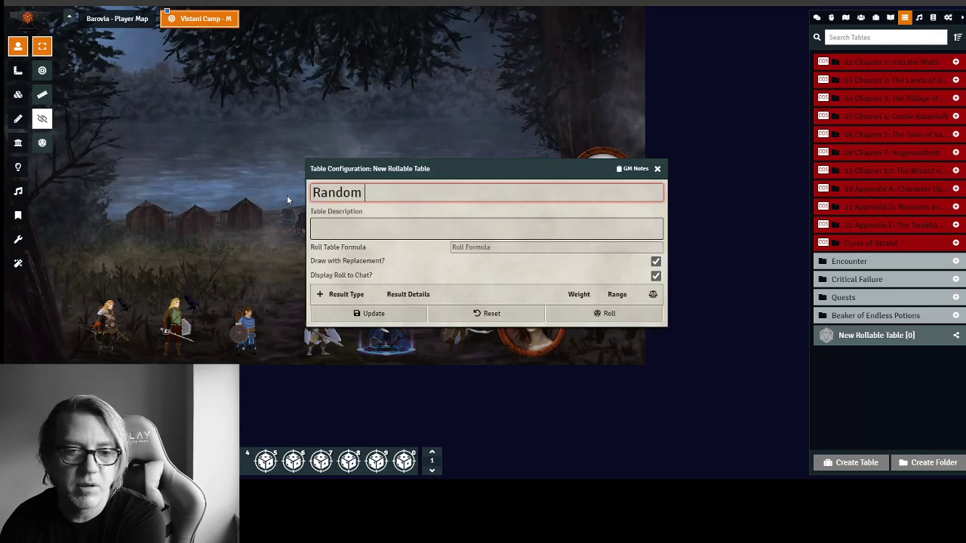
text(Magic S[e;)
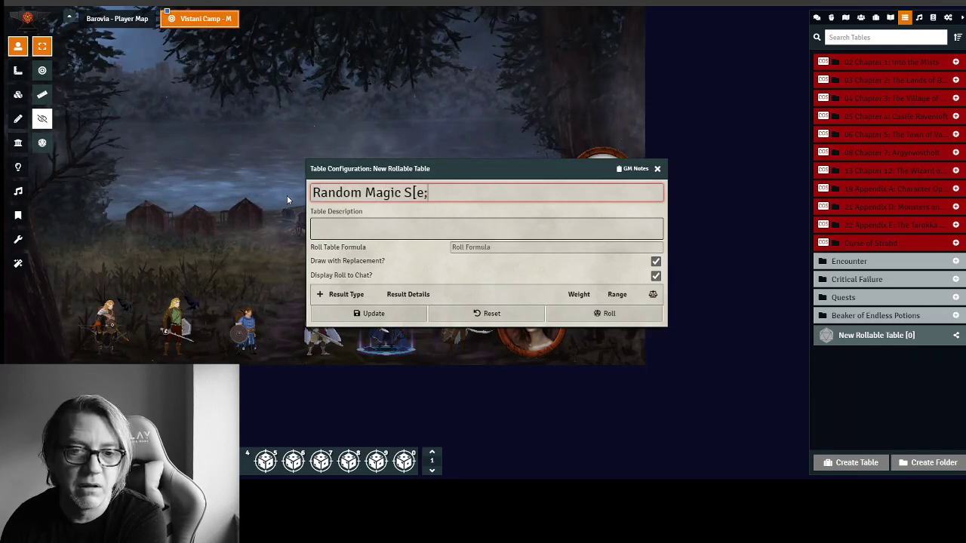
key(BackSpace)
key(BackSpace)
key(BackSpace)
text(pells)
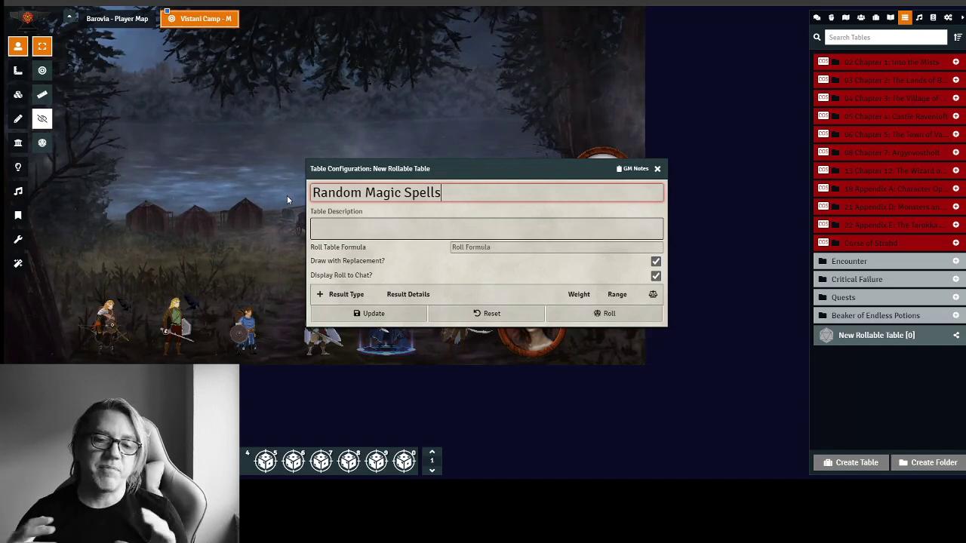
- Add a text result to the Random Magic Spells table and begin its details with <img src="
click(321, 299)
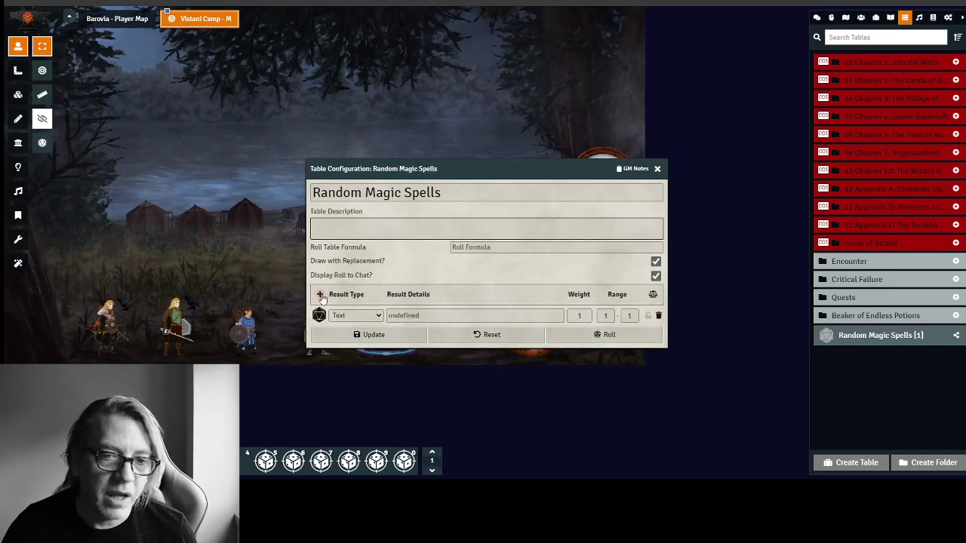
click(427, 317)
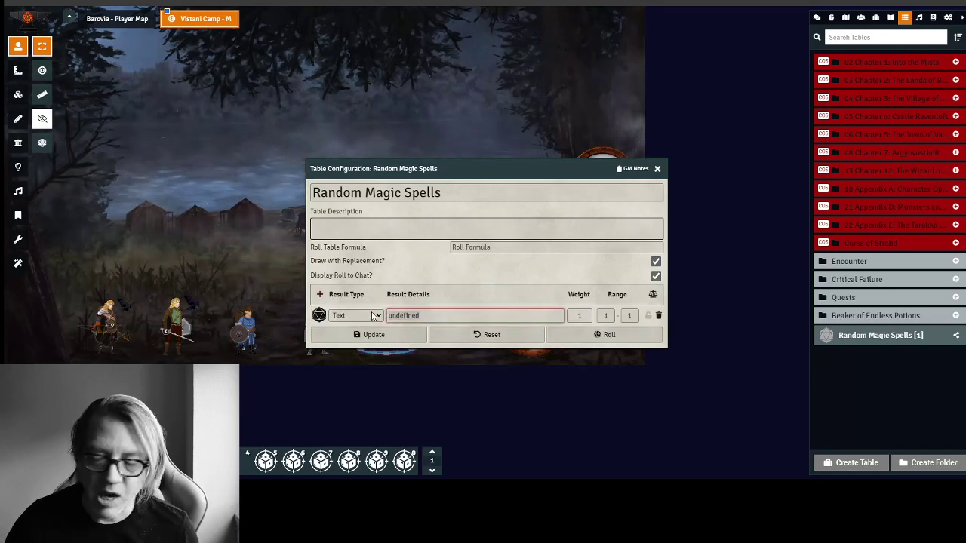
click(373, 316)
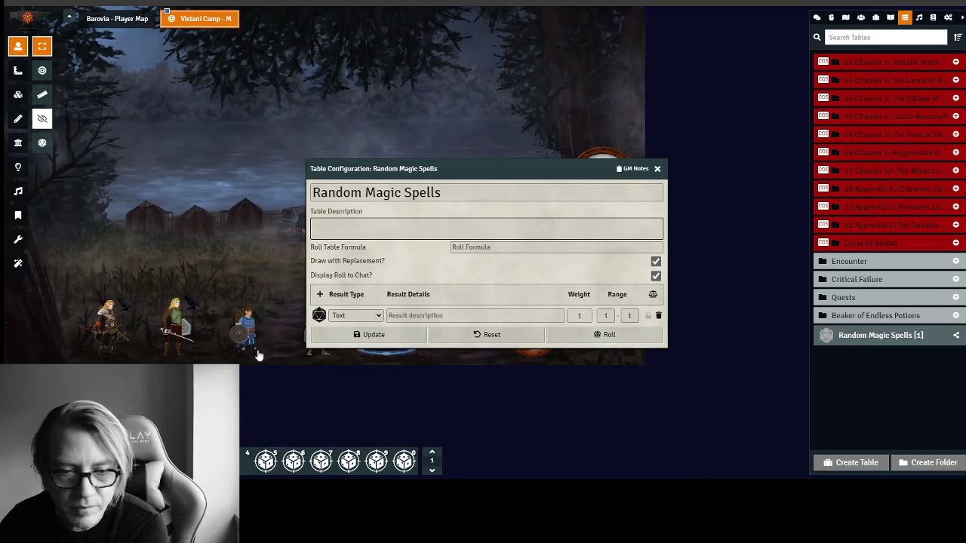
click(438, 315)
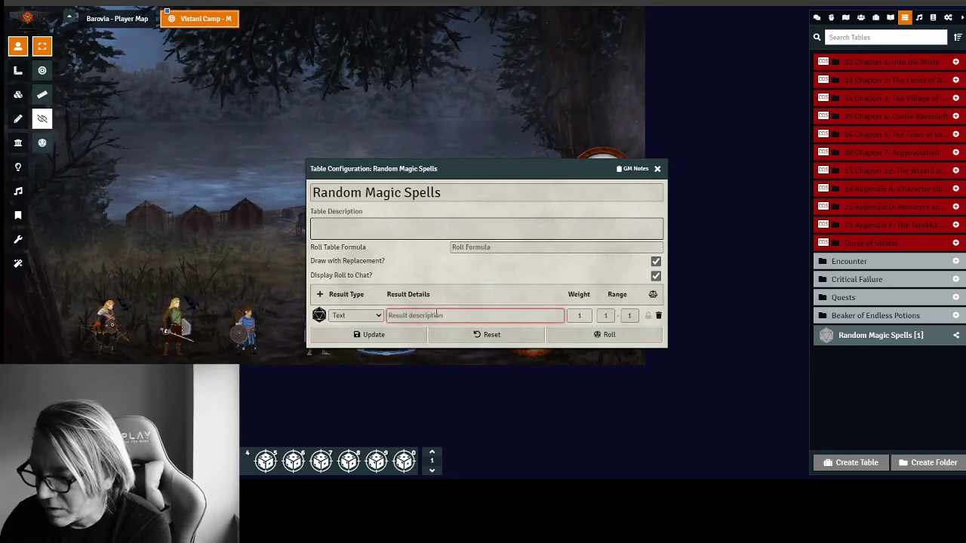
text(<)
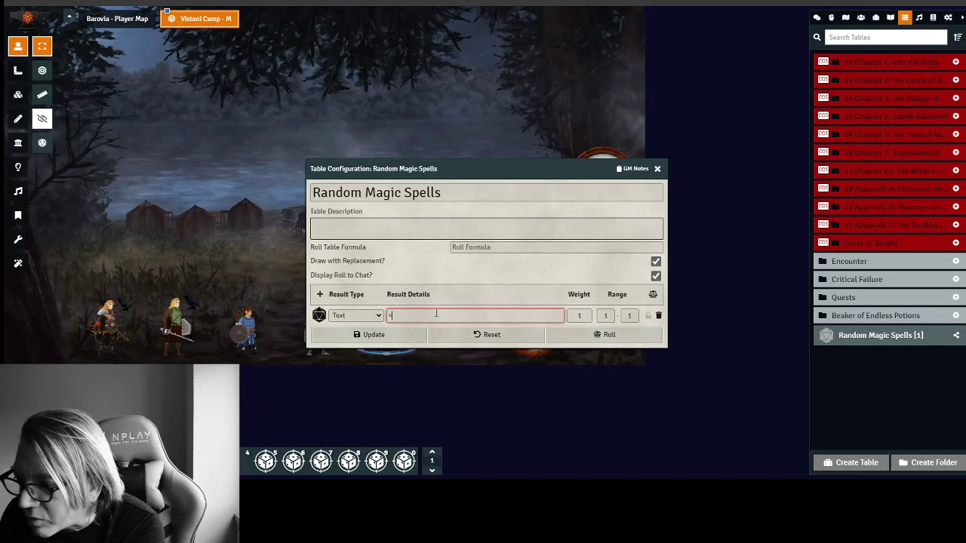
text(img)
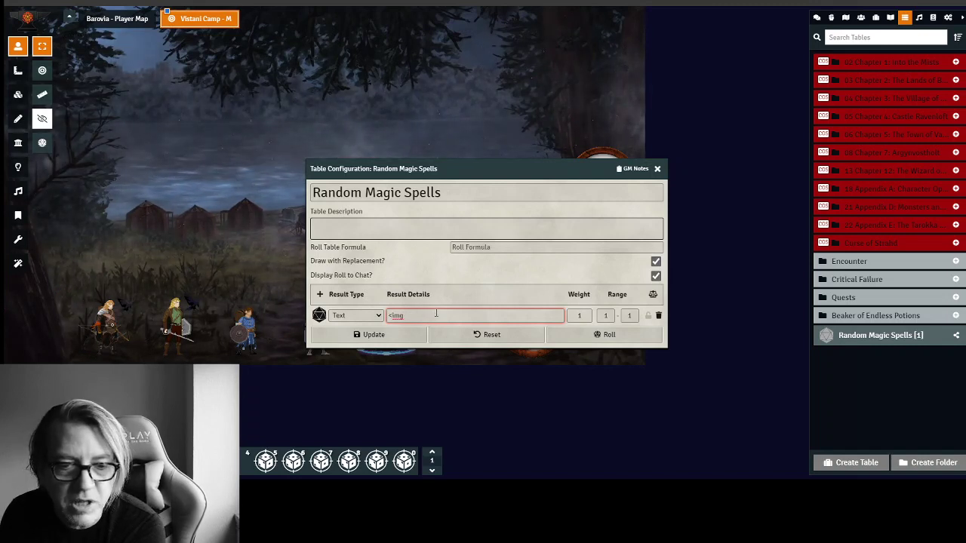
text( src)
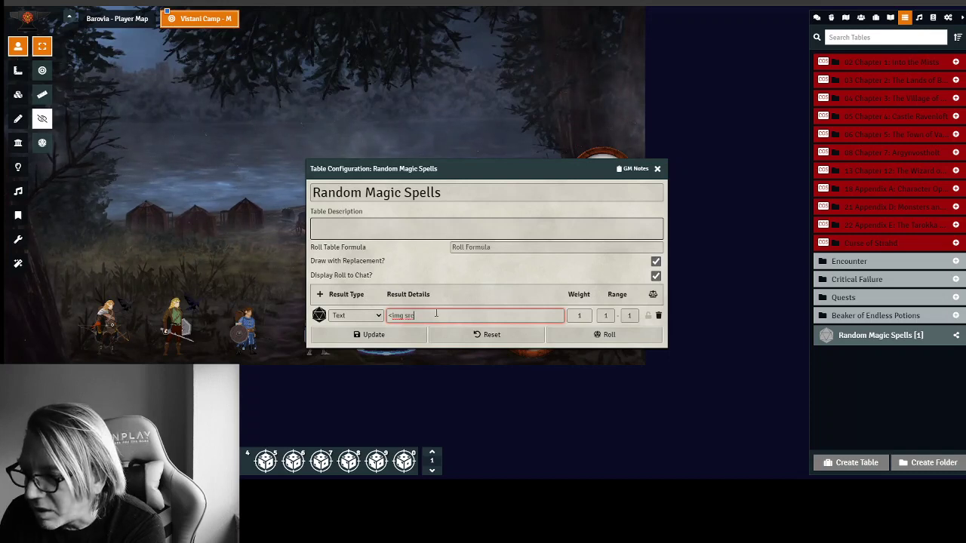
text(=")
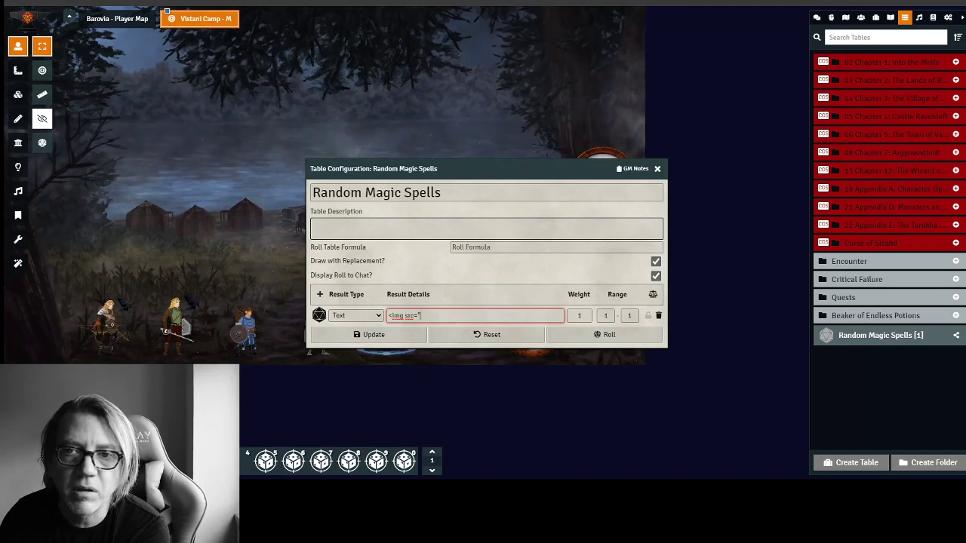
- Switch to the Brave browser, search DuckDuckGo images for magic spells and open the Power Spell picture's image file
key(alt+Tab)
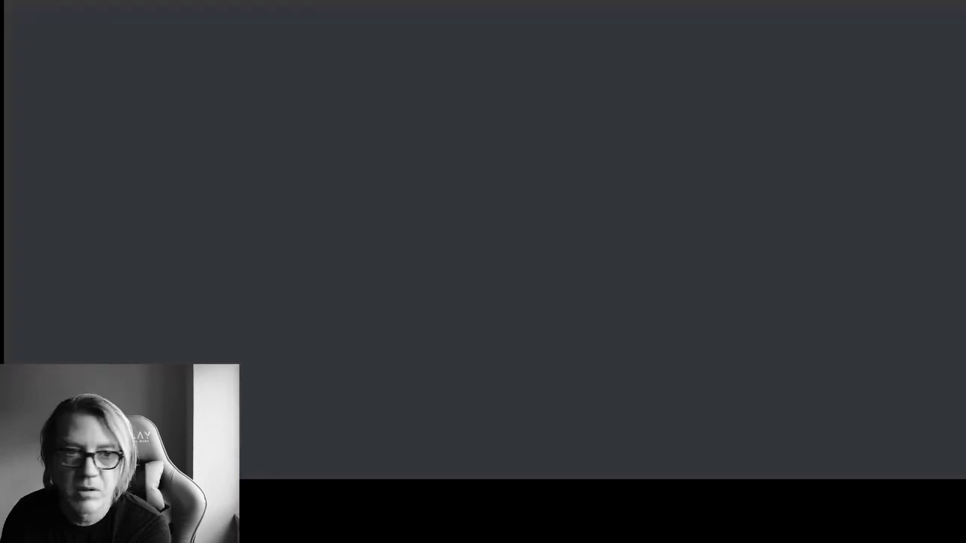
text(magic spel)
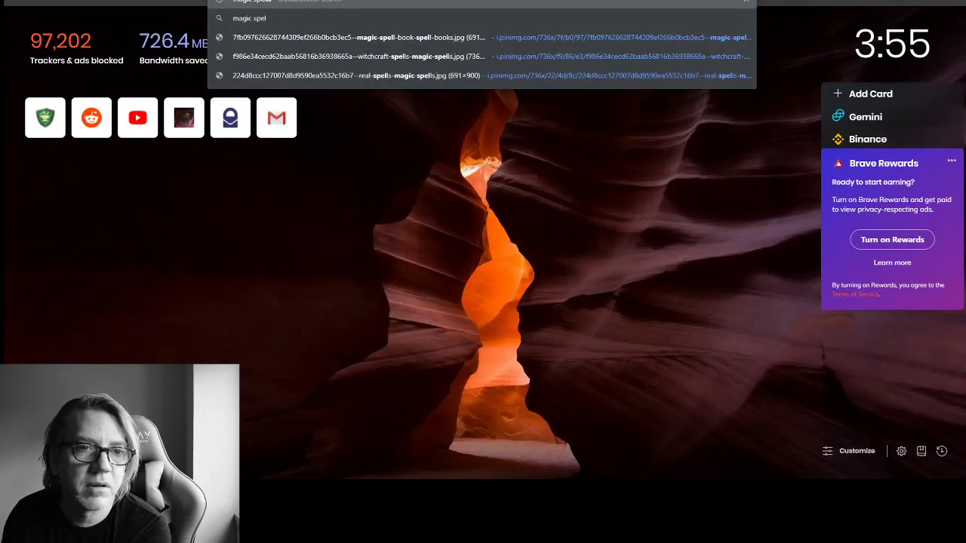
key(Return)
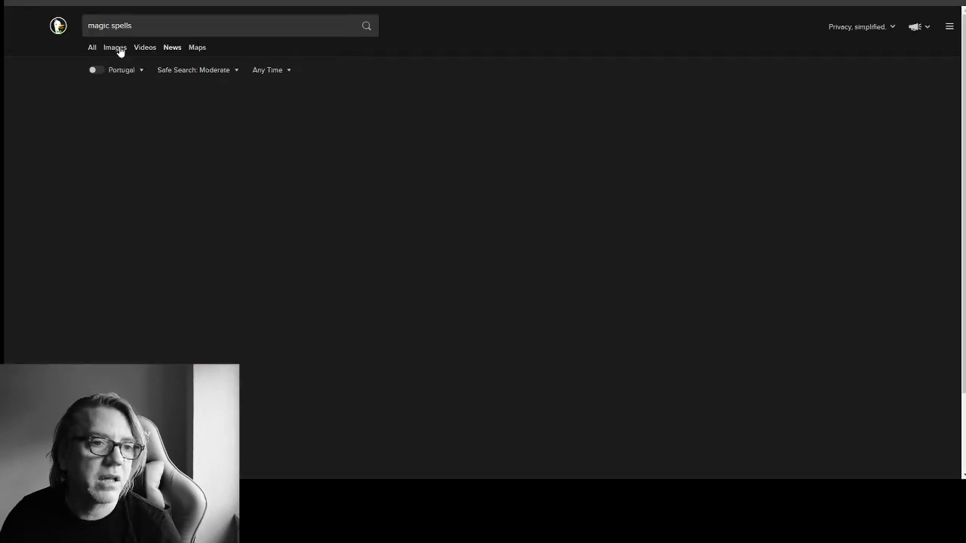
click(114, 48)
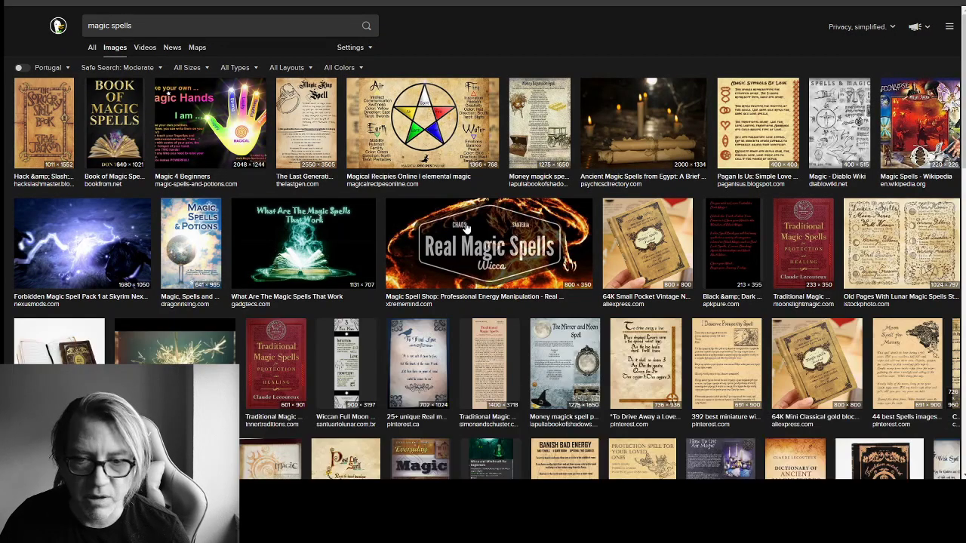
scroll(468, 236, down, 3)
scroll(468, 236, down, 1)
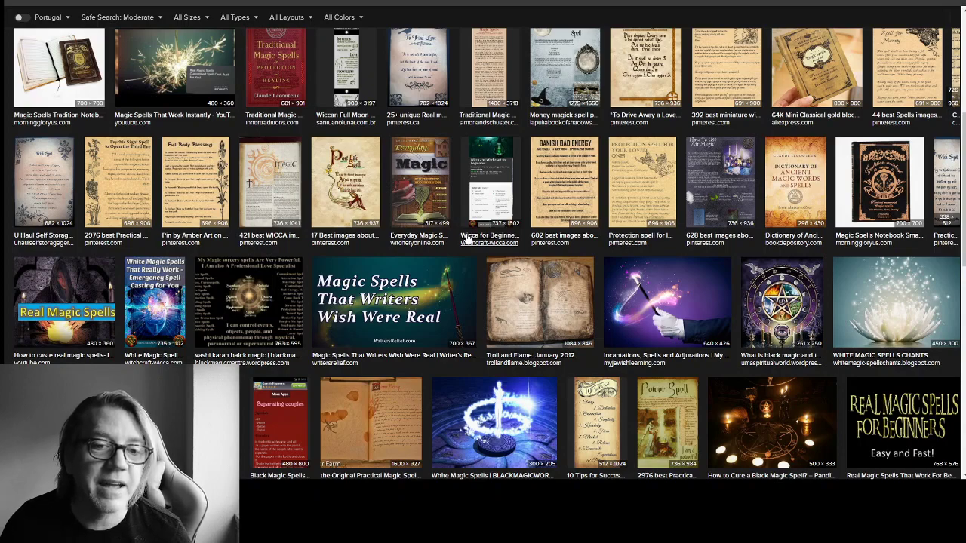
scroll(468, 240, down, 3)
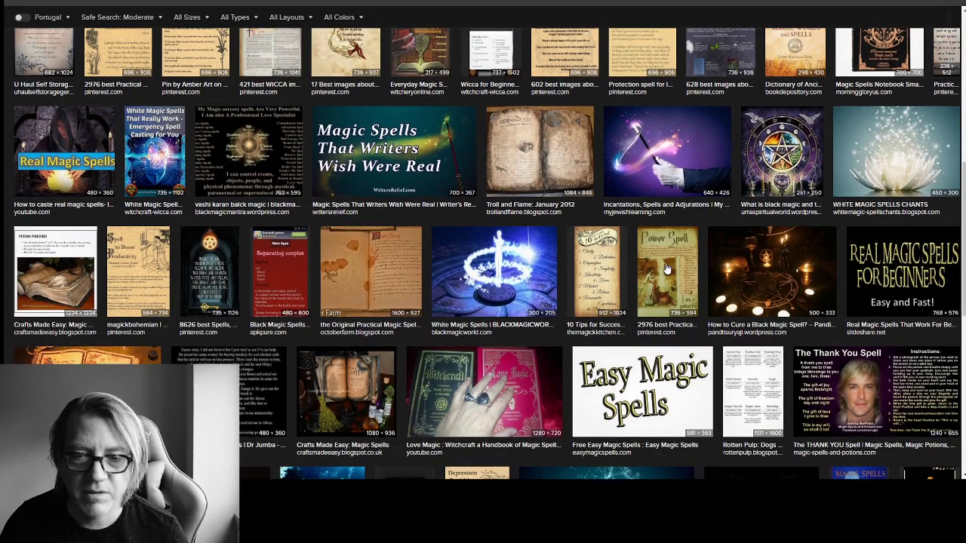
click(666, 268)
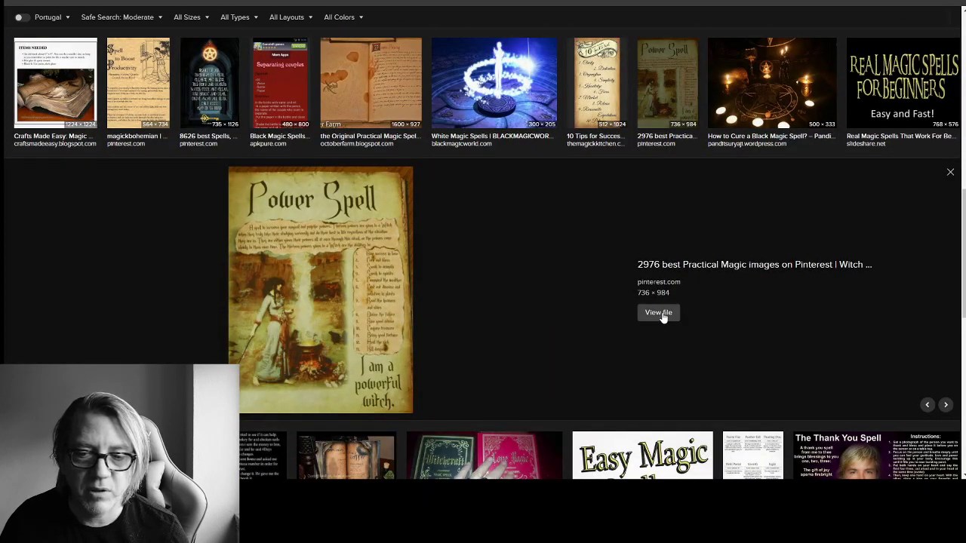
click(660, 314)
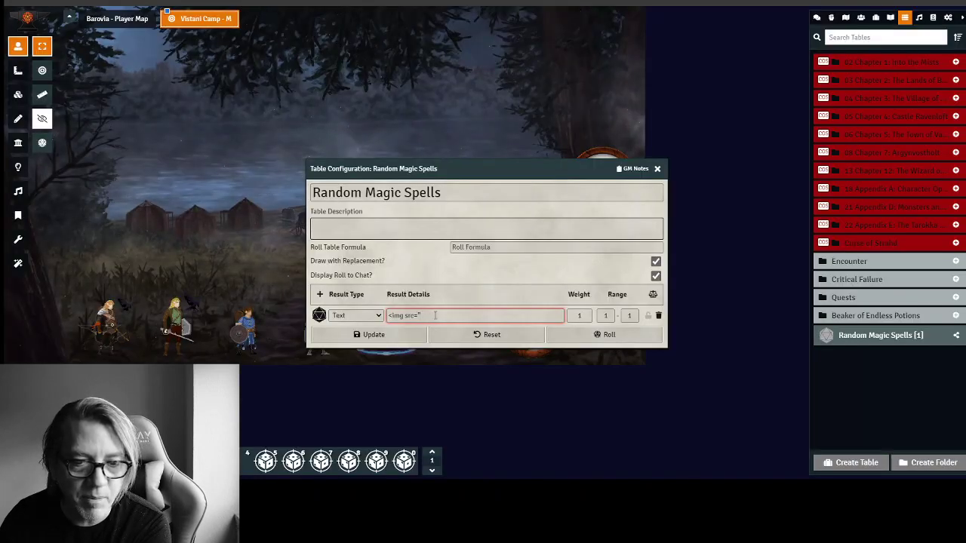
- Back in Foundry, paste the Power Spell image address as the img source and start its style attribute with width:200px
key(ctrl+v)
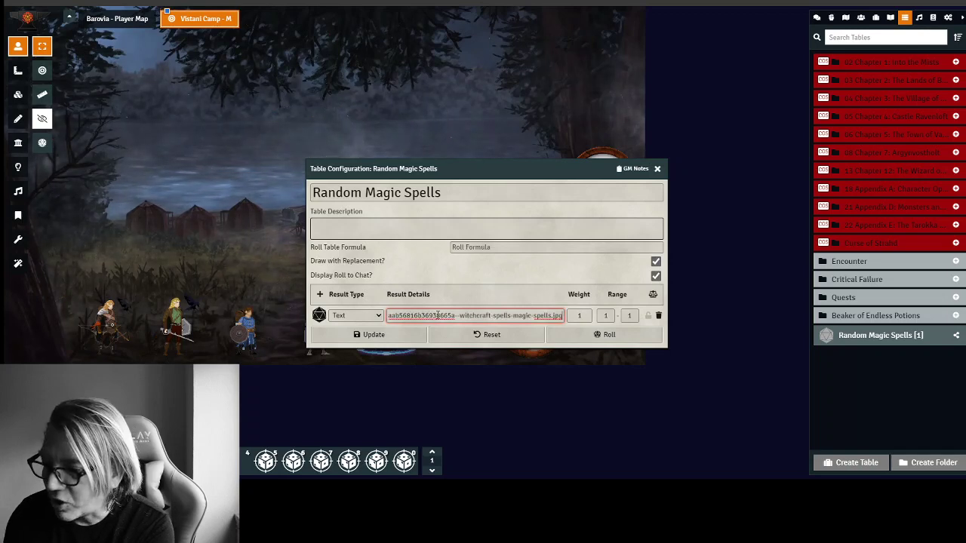
text(")
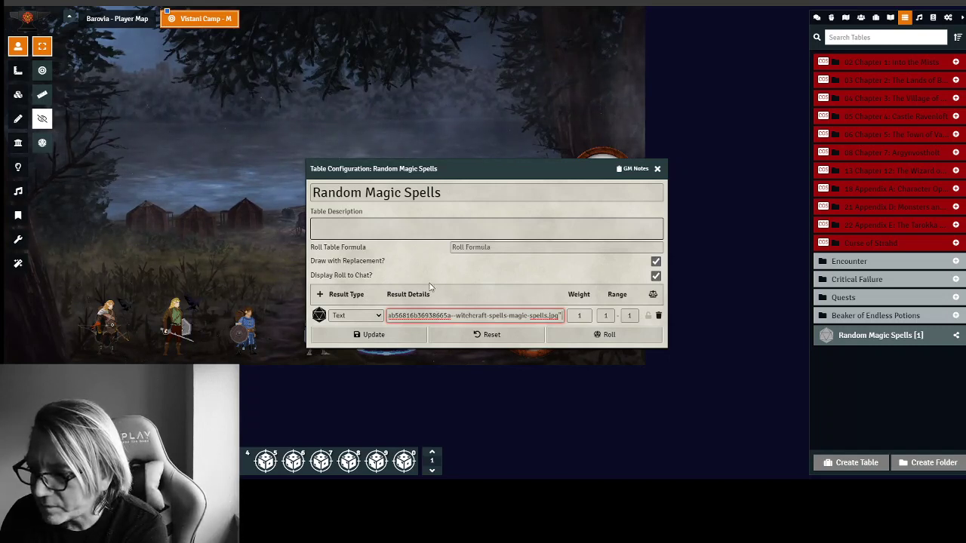
text(style=)
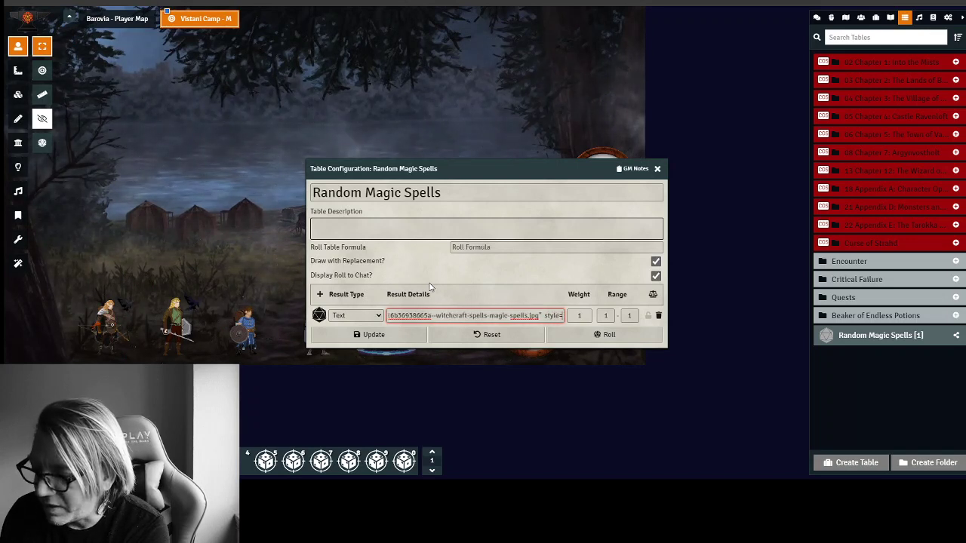
text(")
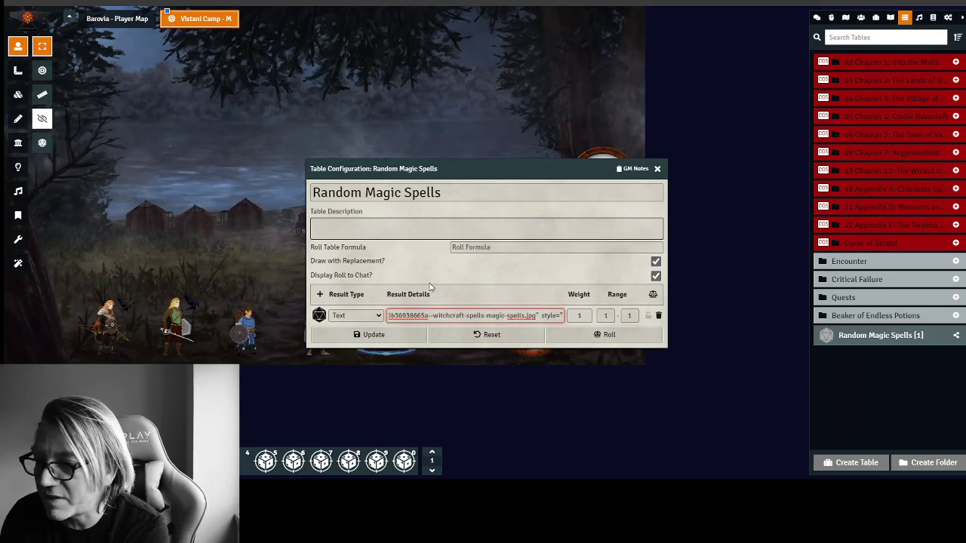
text(width)
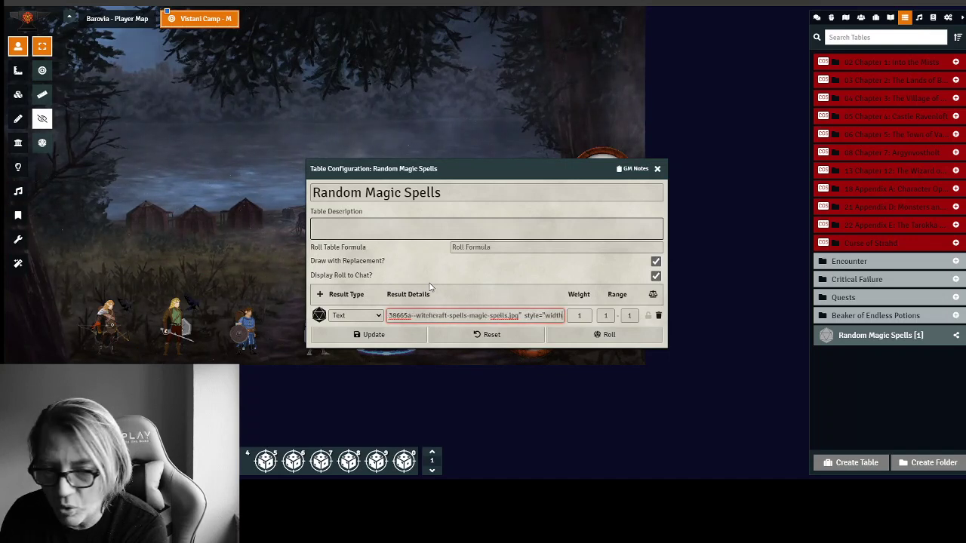
text(:200)
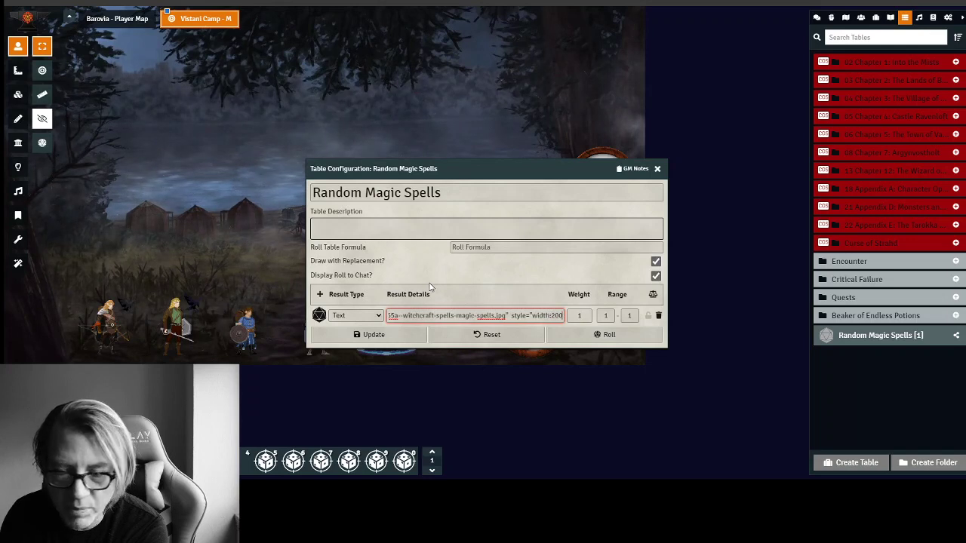
text(px)
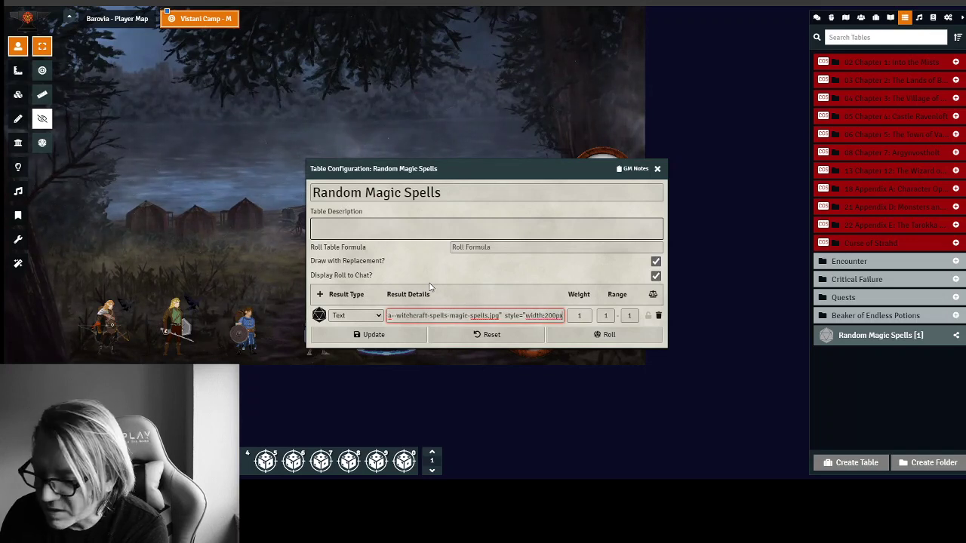
- Complete the image style with height:200px, close the img tag with /> and save the table
text(;height:20)
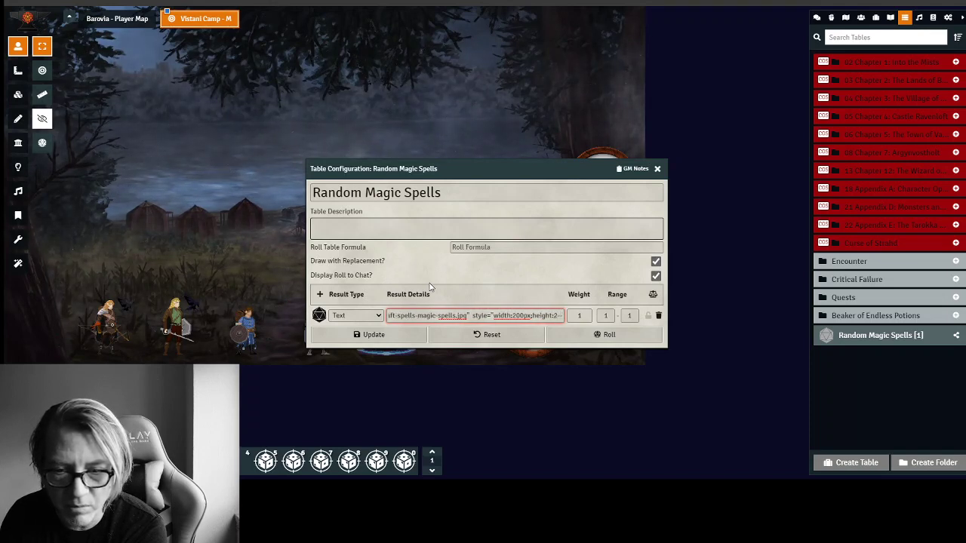
key(BackSpace)
text(00px)
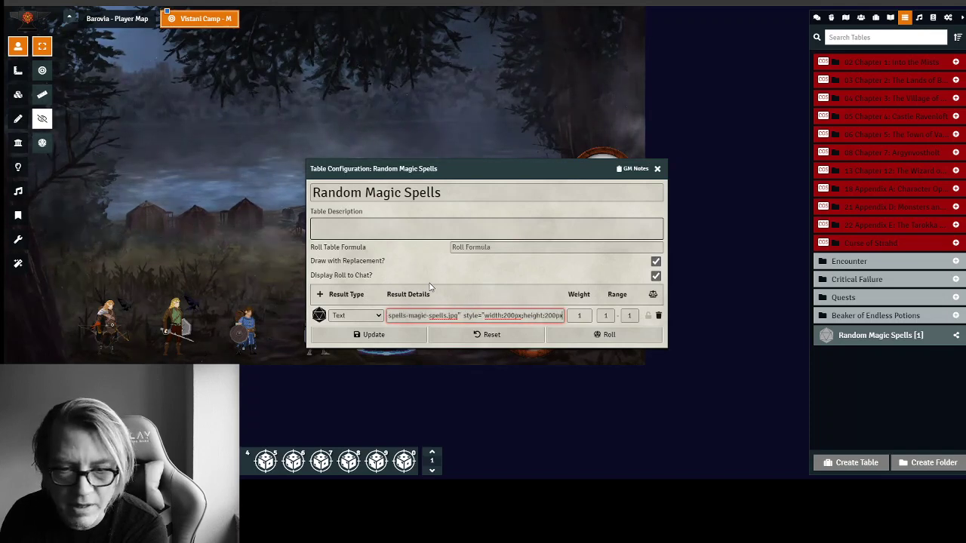
text(")
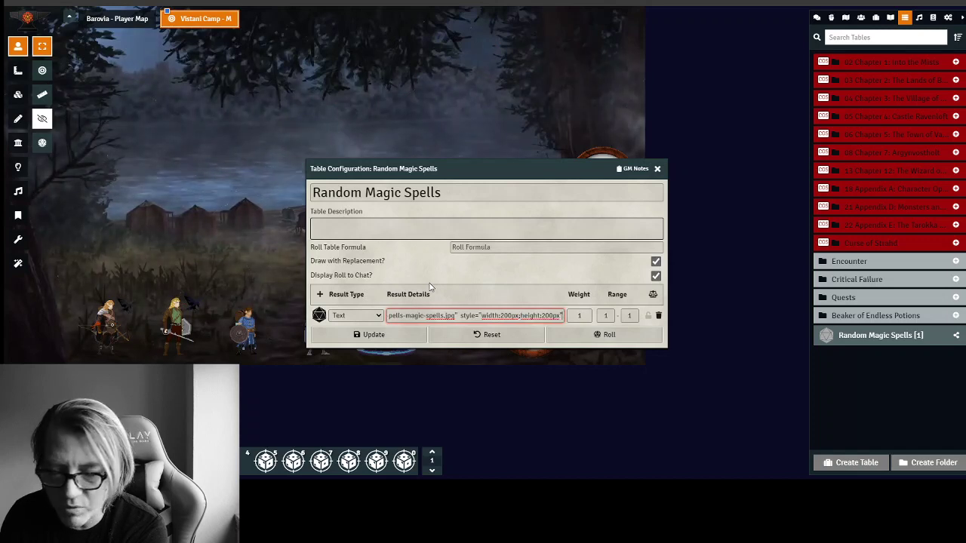
text(/>)
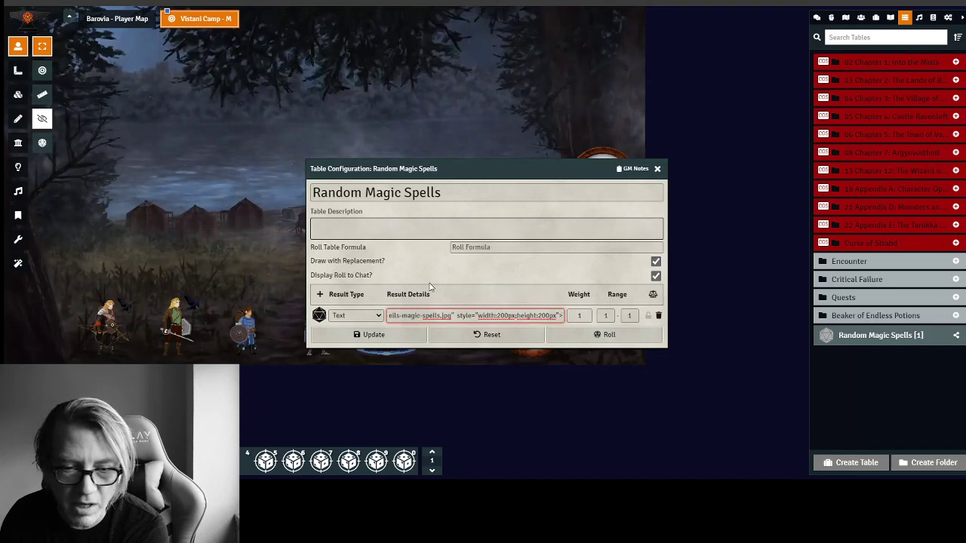
click(385, 335)
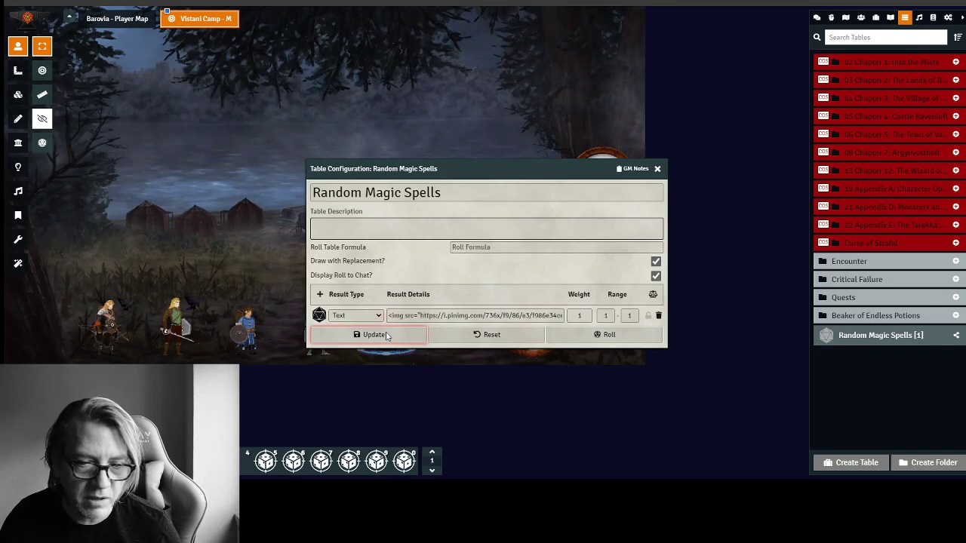
- Show the chat log, set the roll table formula to 1d1, save the table and roll it
click(818, 18)
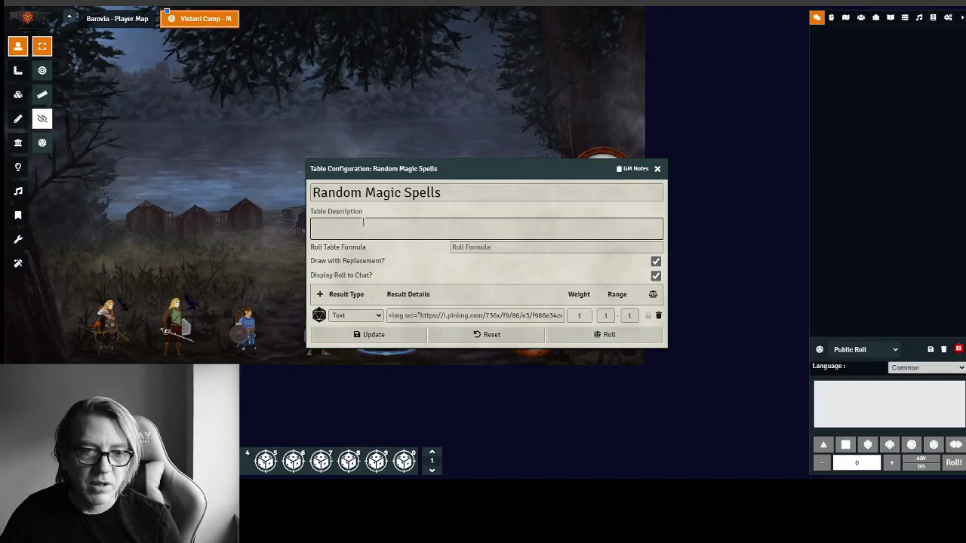
click(498, 247)
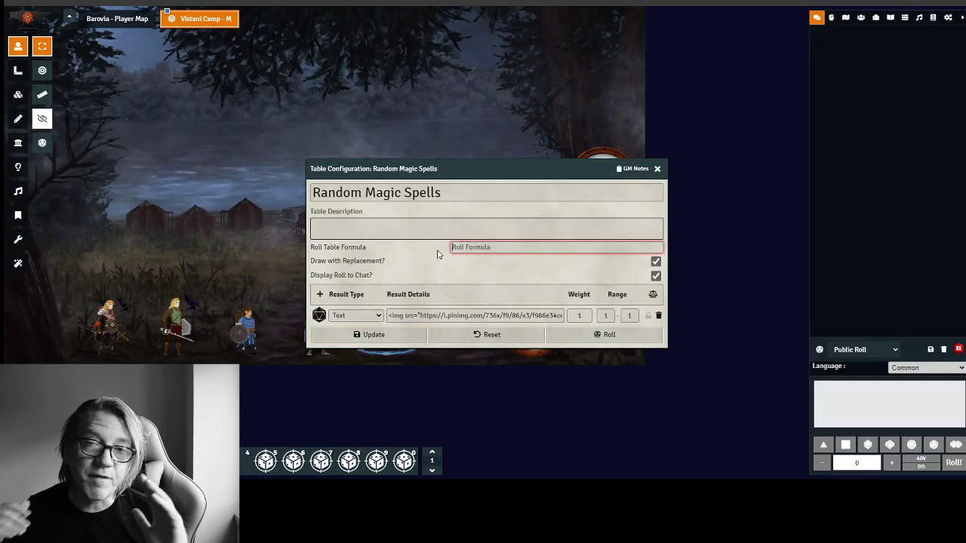
text(1d1)
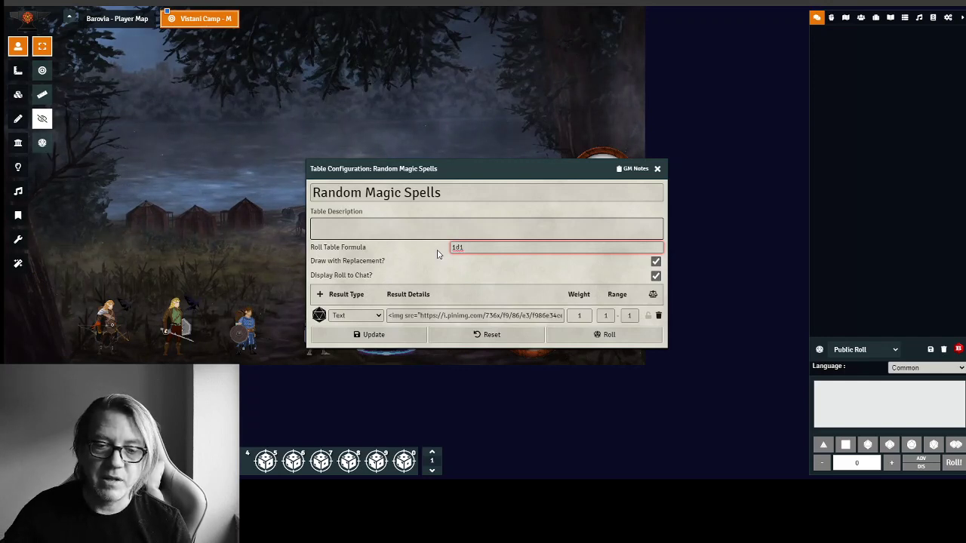
click(370, 339)
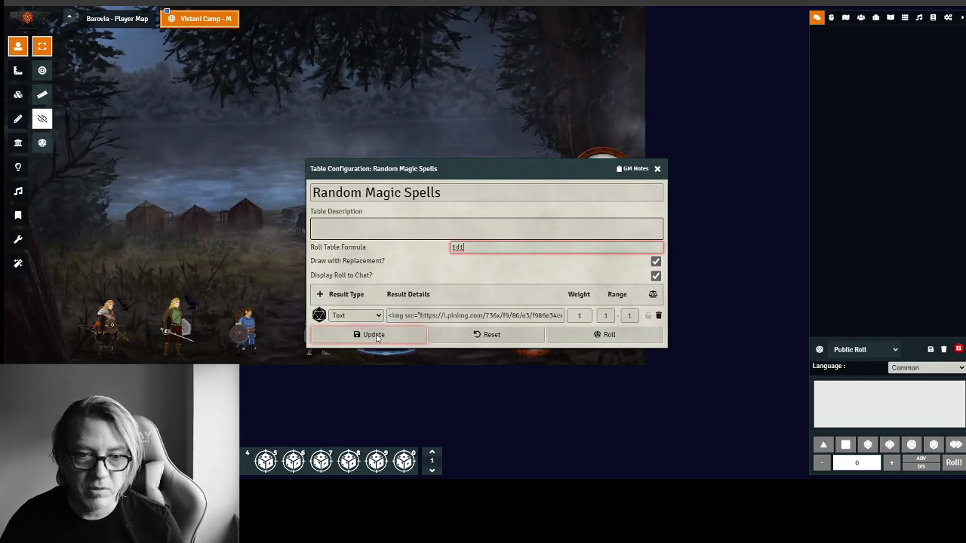
click(614, 336)
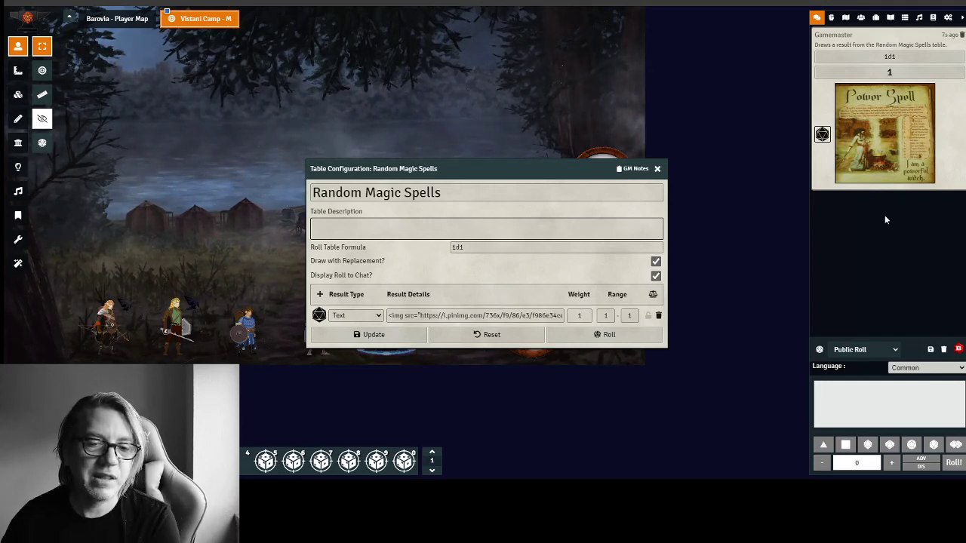
- Add a second text result to the table and copy the first result's img tag into its details
click(319, 295)
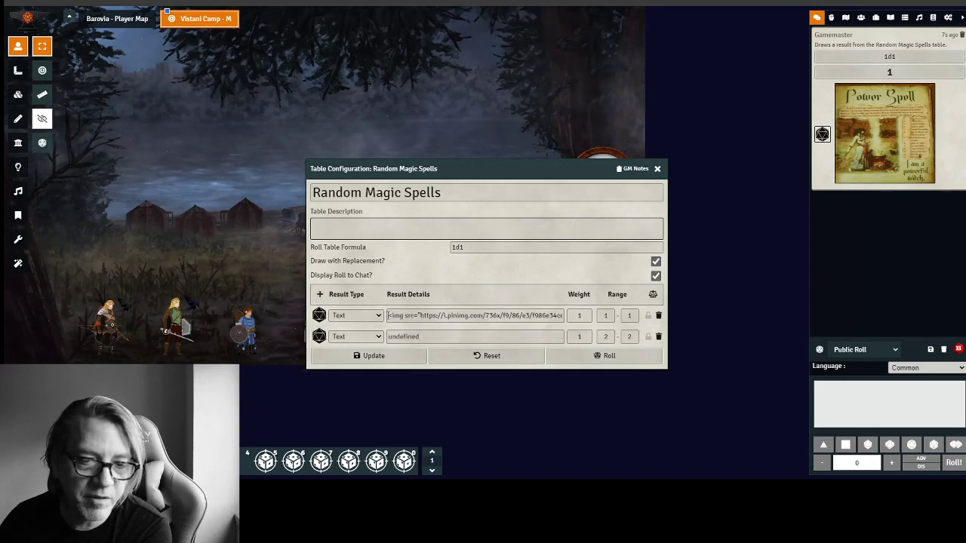
drag(390, 315, 725, 315)
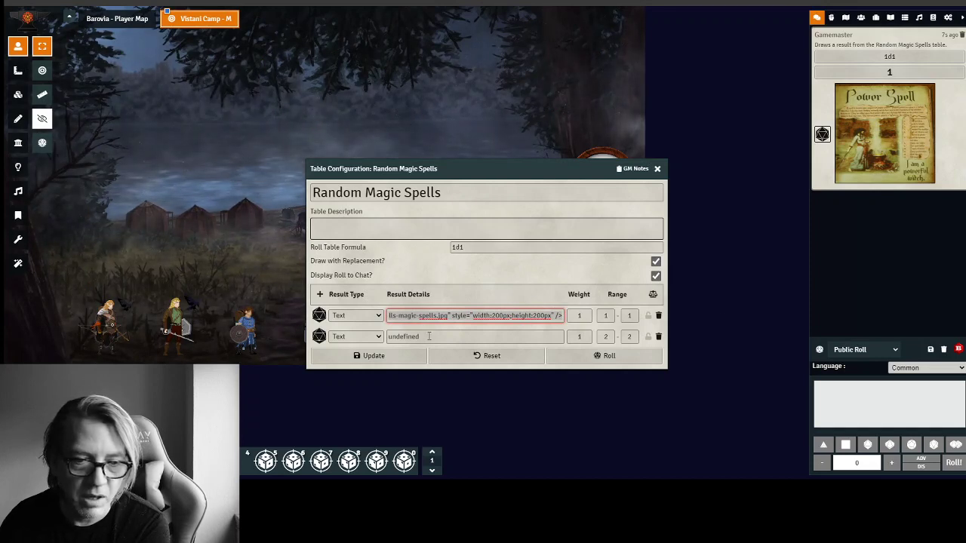
click(389, 337)
key(ctrl+v)
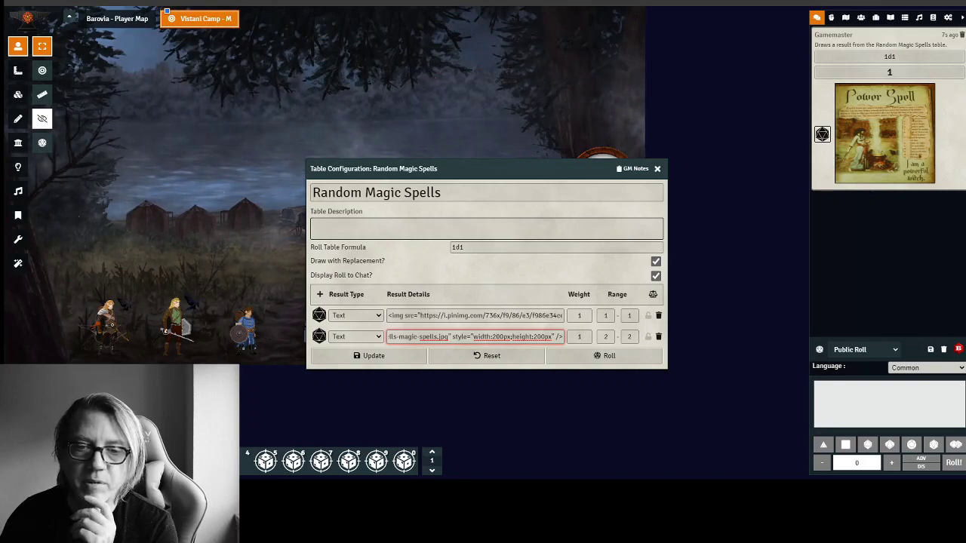
- Switch to the Brave browser, find the Moon Spell for Money picture among the magic spells images and open its image file
key(alt+Tab)
scroll(504, 180, down, 3)
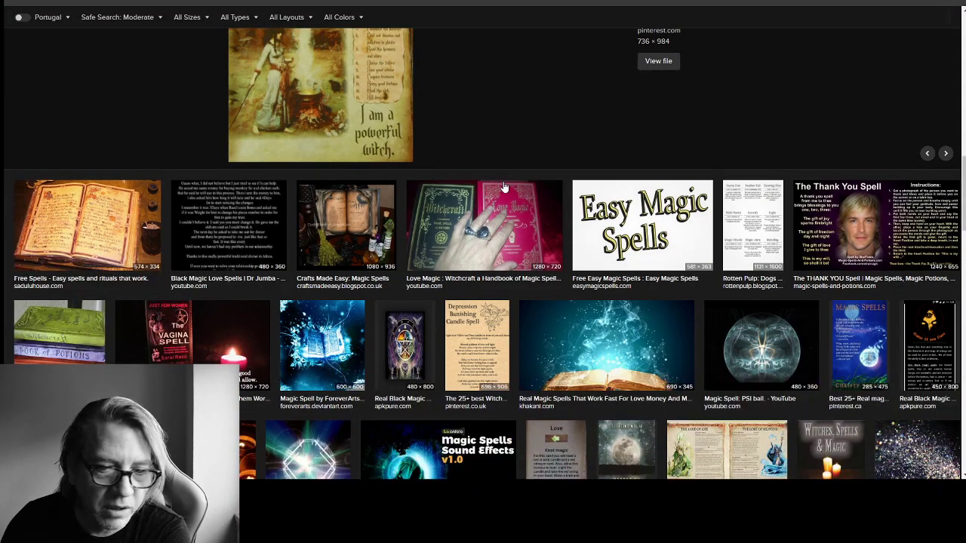
scroll(504, 186, down, 2)
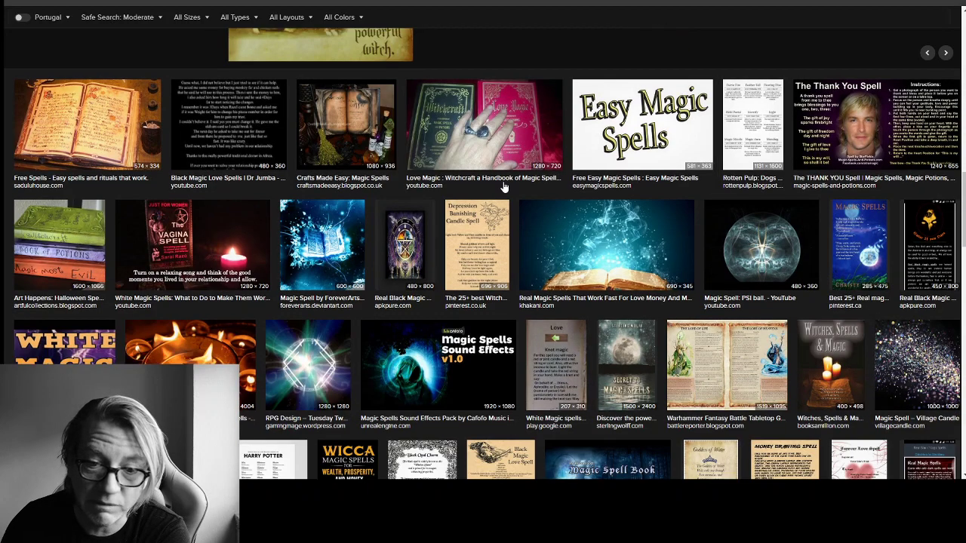
scroll(504, 187, down, 2)
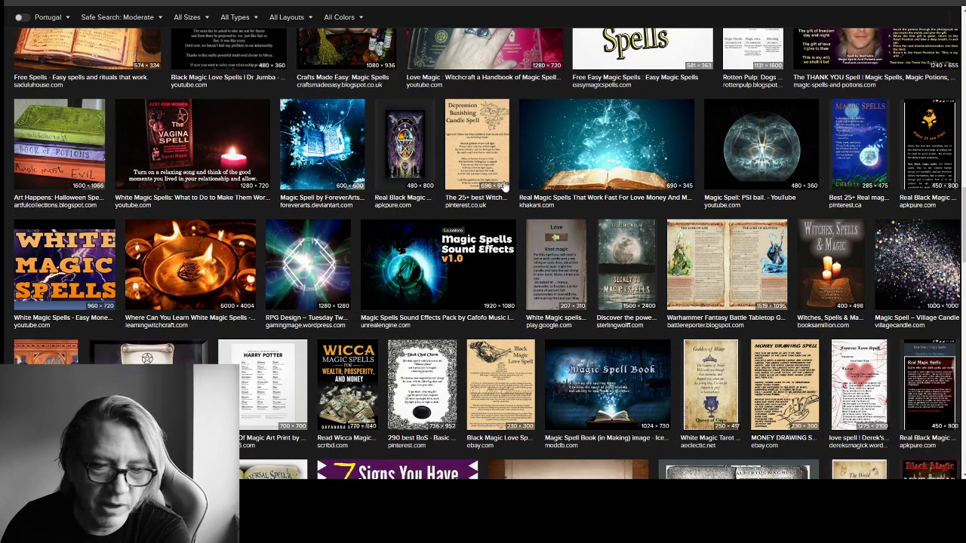
scroll(504, 187, down, 1)
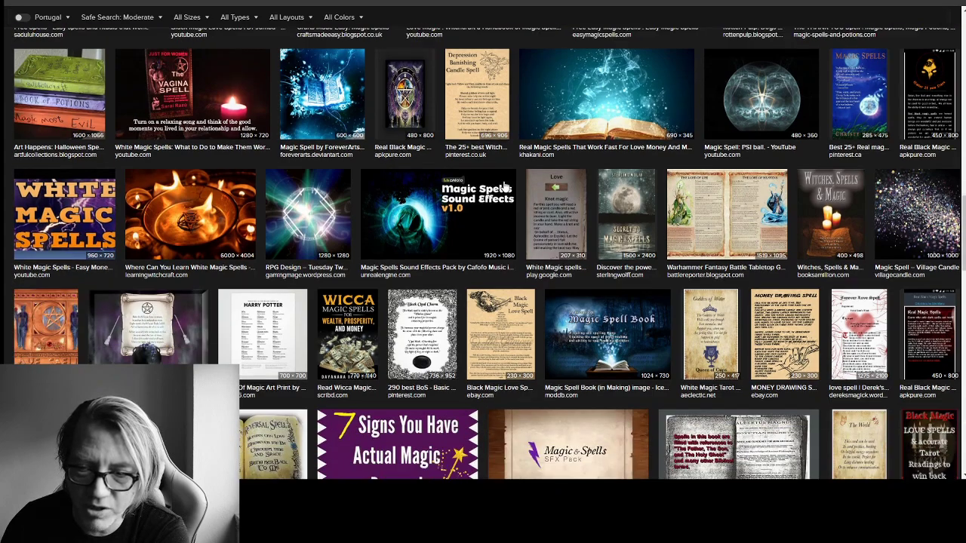
scroll(504, 186, up, 5)
scroll(505, 185, up, 3)
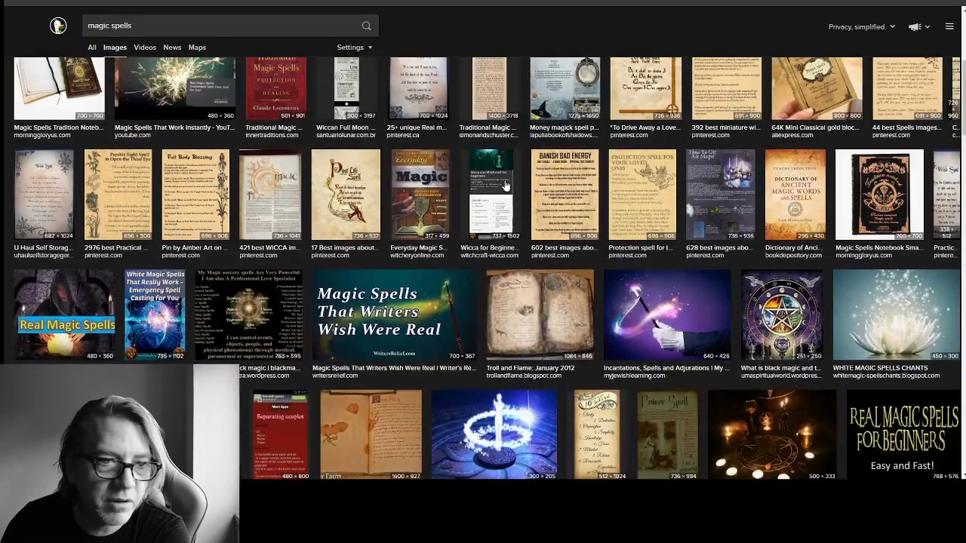
scroll(505, 185, up, 2)
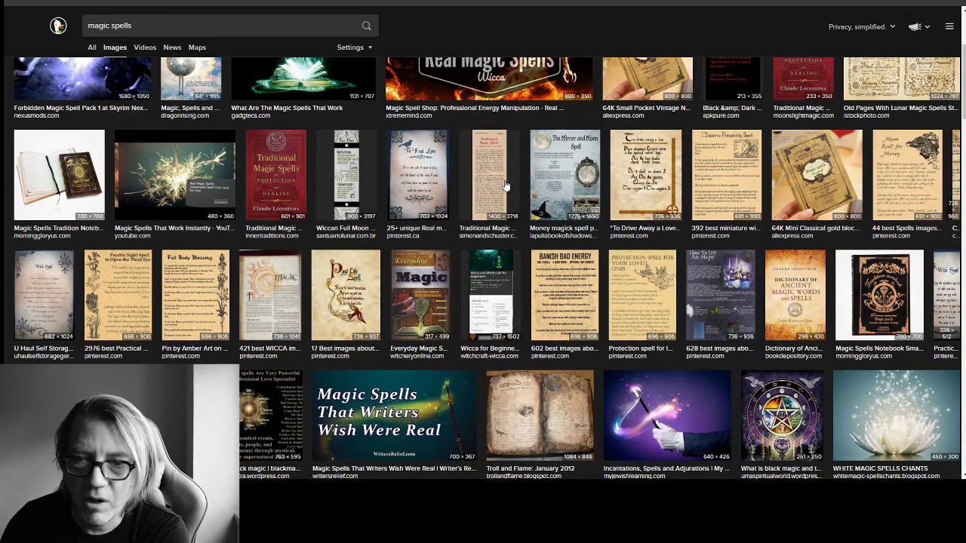
click(920, 177)
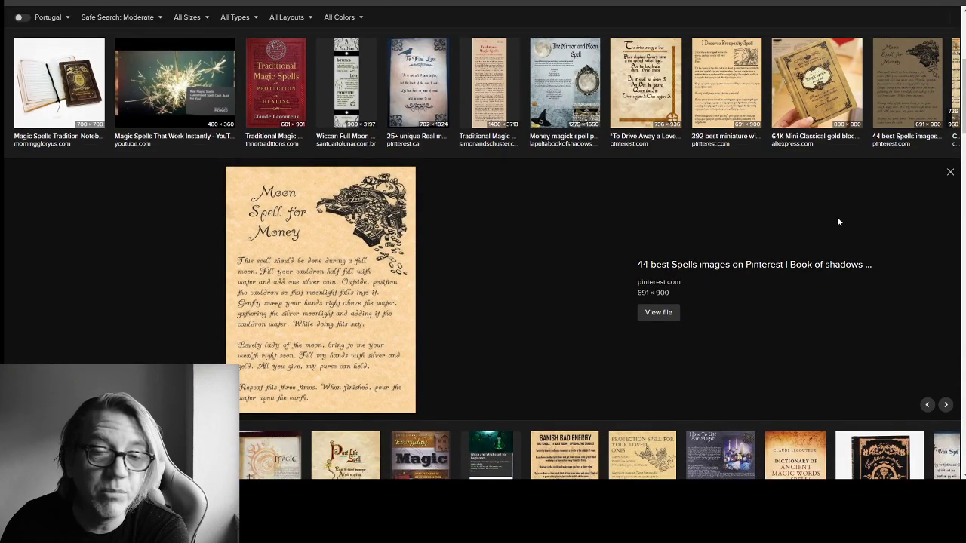
click(660, 312)
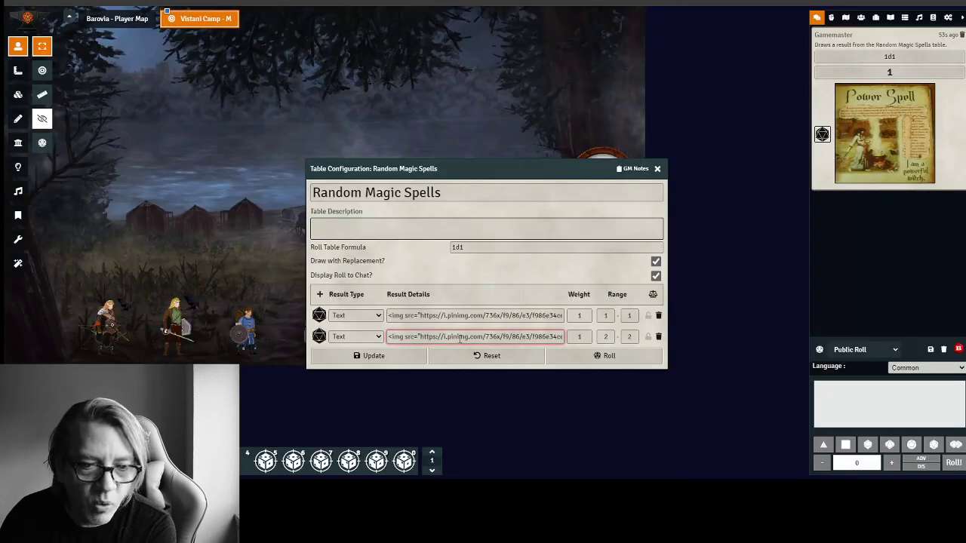
- Back in Foundry, replace the second result's img source with the Moon Spell for Money image address and save the table
drag(420, 337, 529, 338)
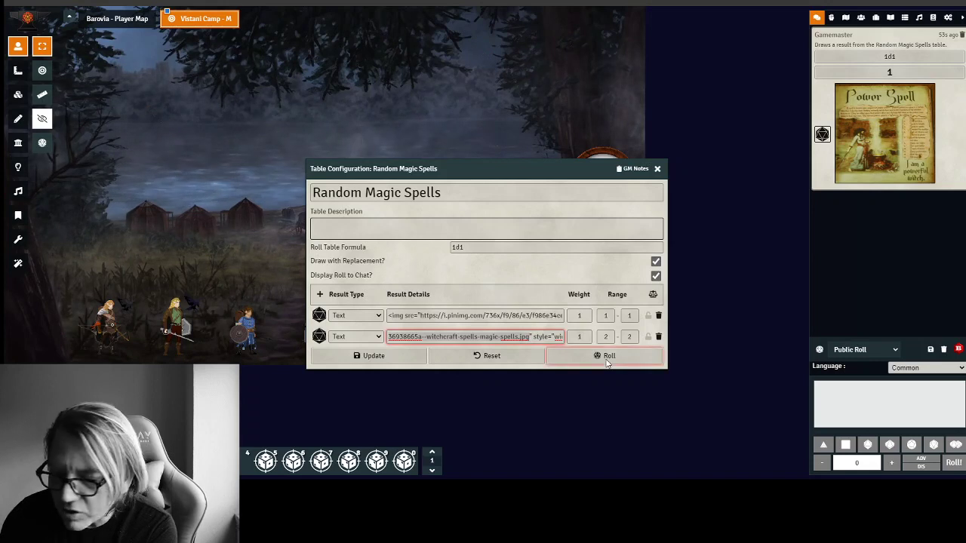
key(BackSpace)
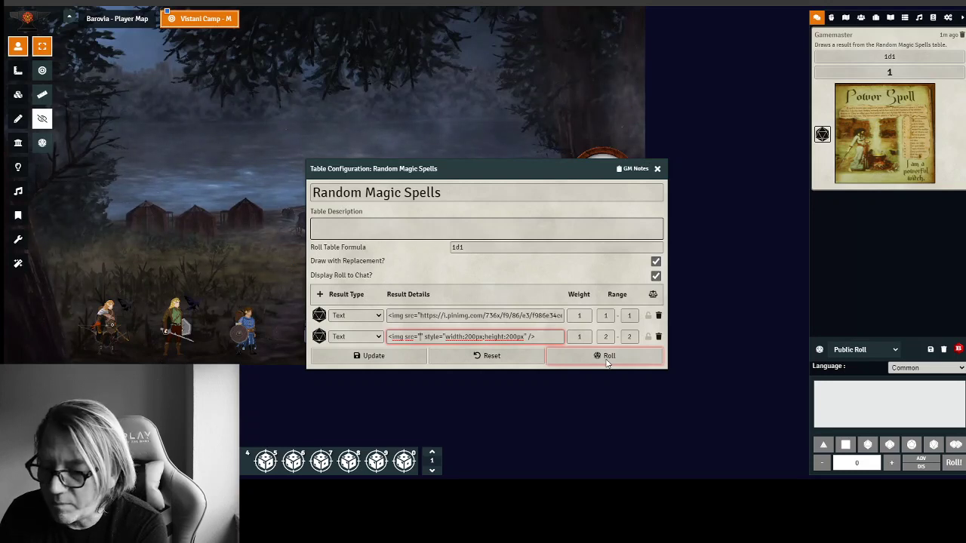
key(ctrl+v)
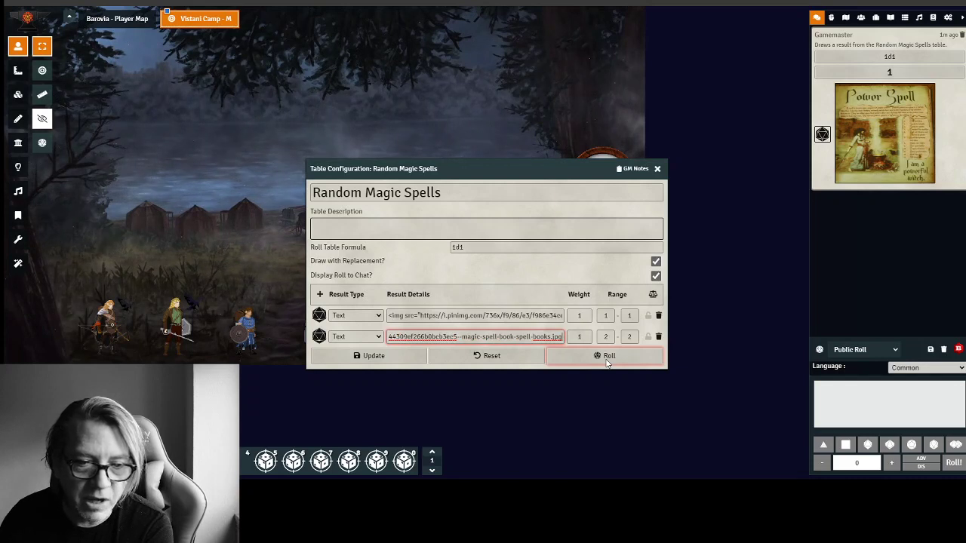
click(374, 357)
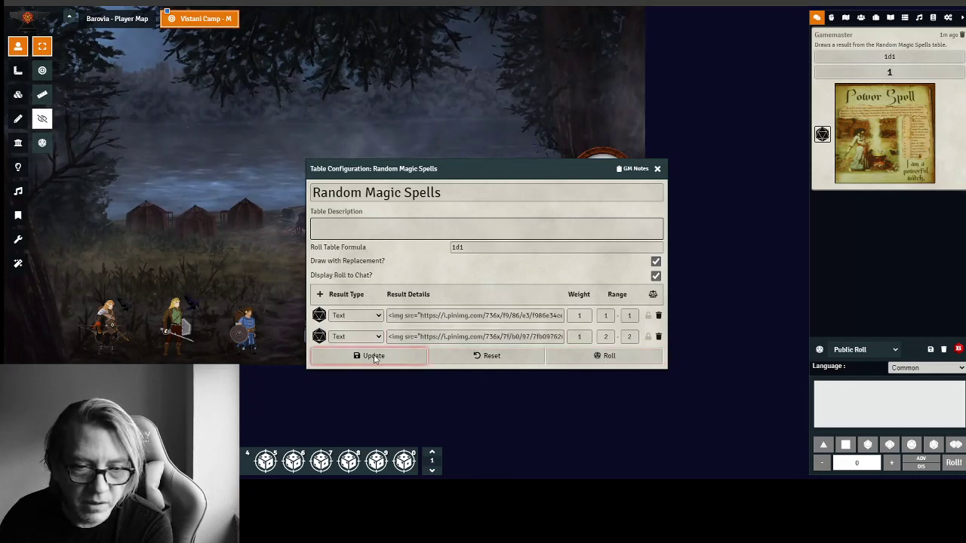
- Set the roll table formula to 1d2 and roll the table
click(601, 357)
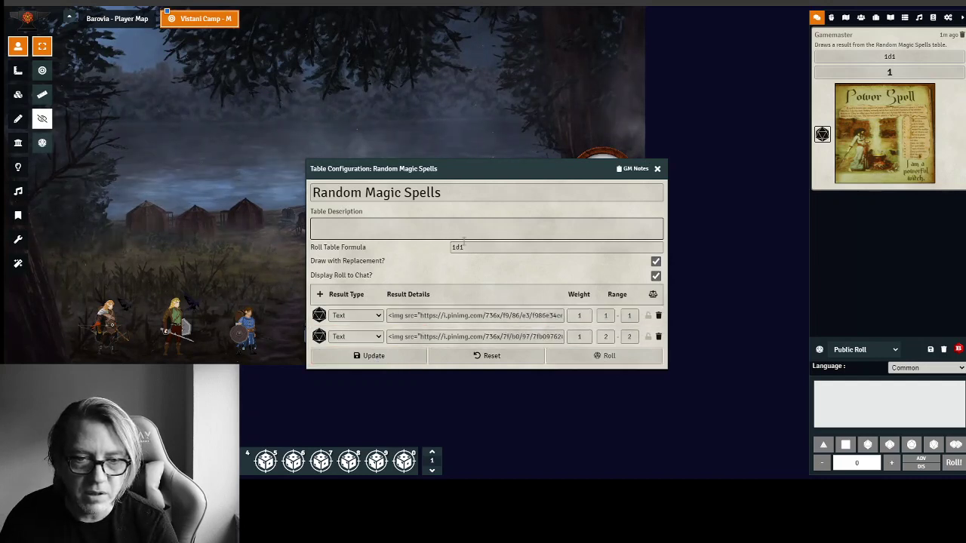
key(BackSpace)
text(2)
click(609, 356)
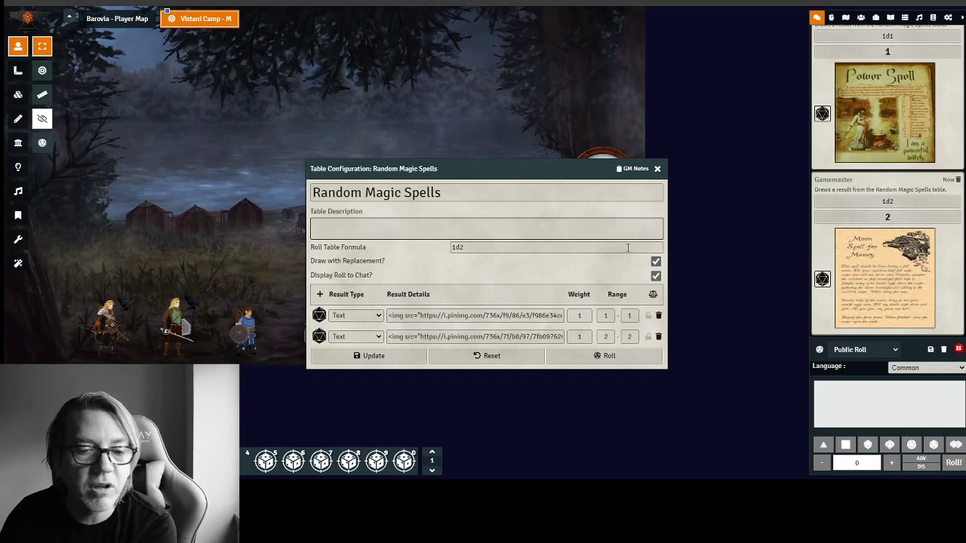
- Turn off Display Roll to Chat and set the second result's icon to leather pouch 1.jpg from Images/Items in My Assets Library
click(655, 277)
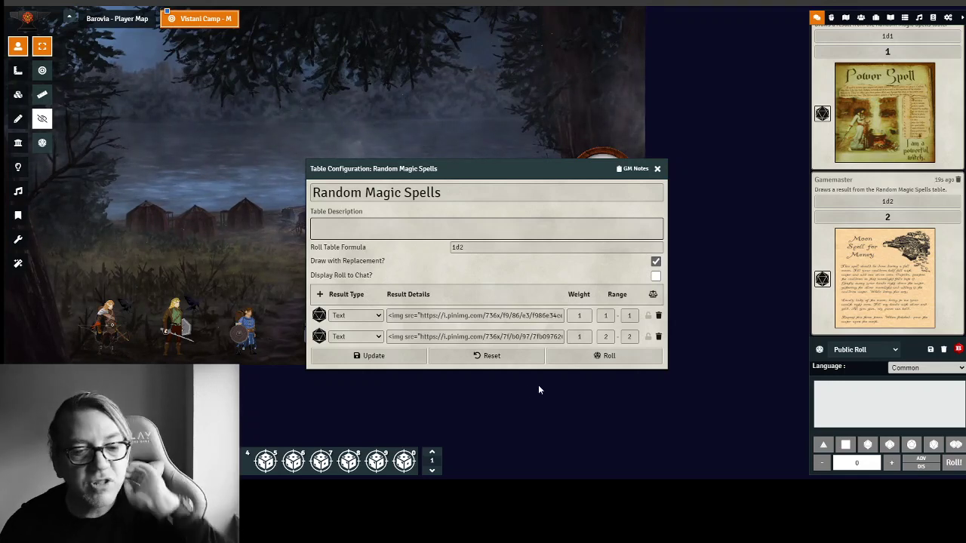
click(318, 337)
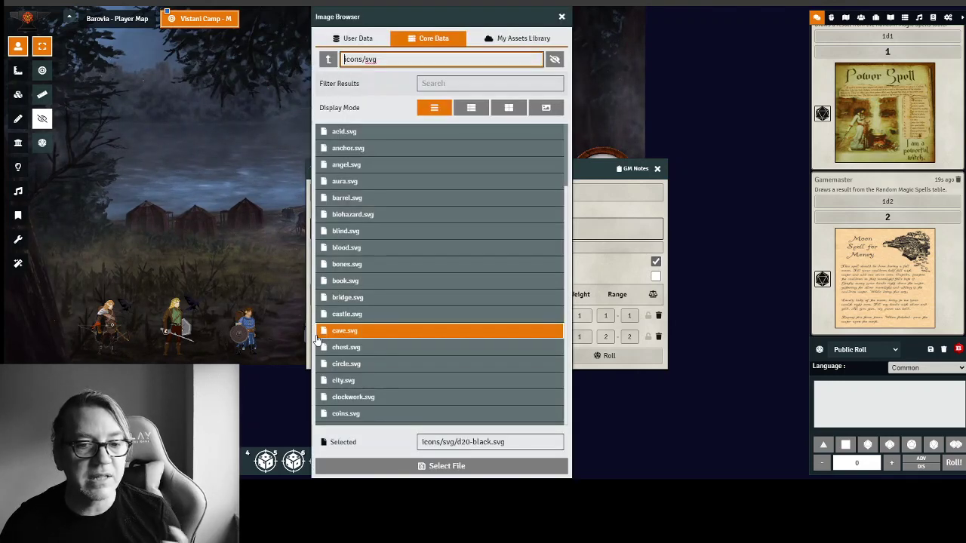
click(512, 40)
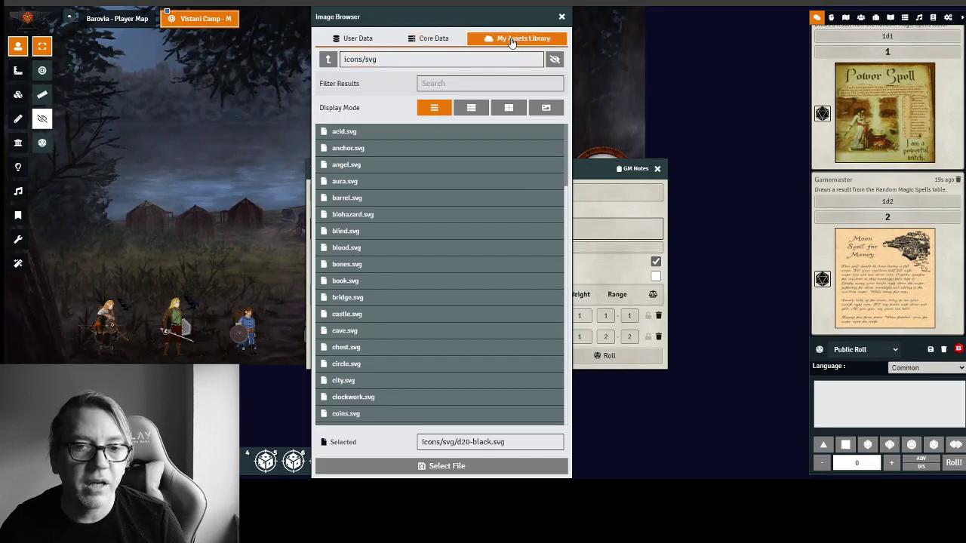
click(471, 83)
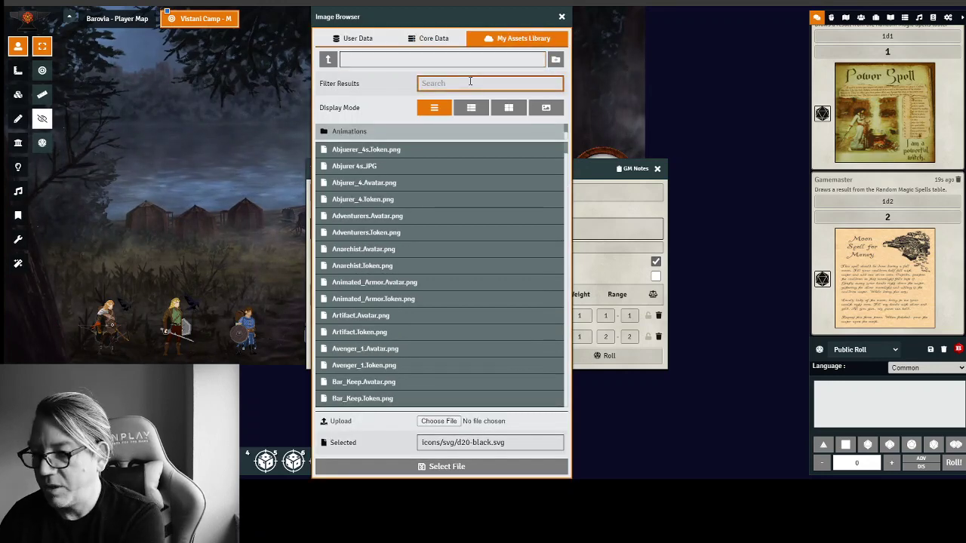
text(image)
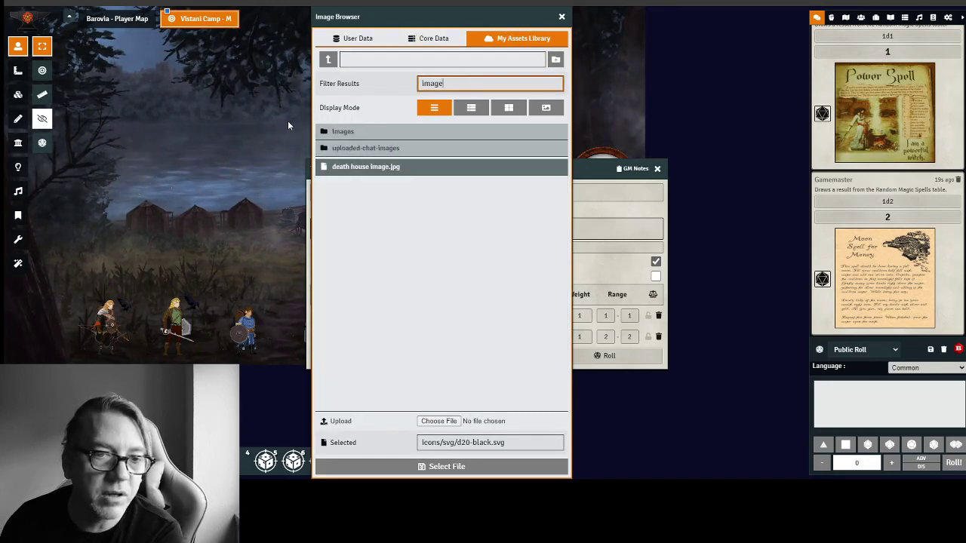
click(336, 133)
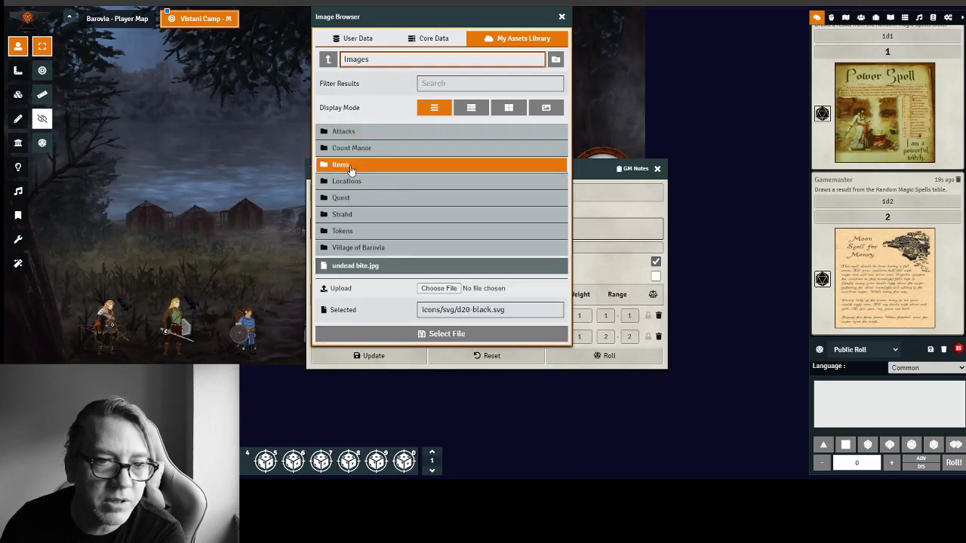
click(346, 165)
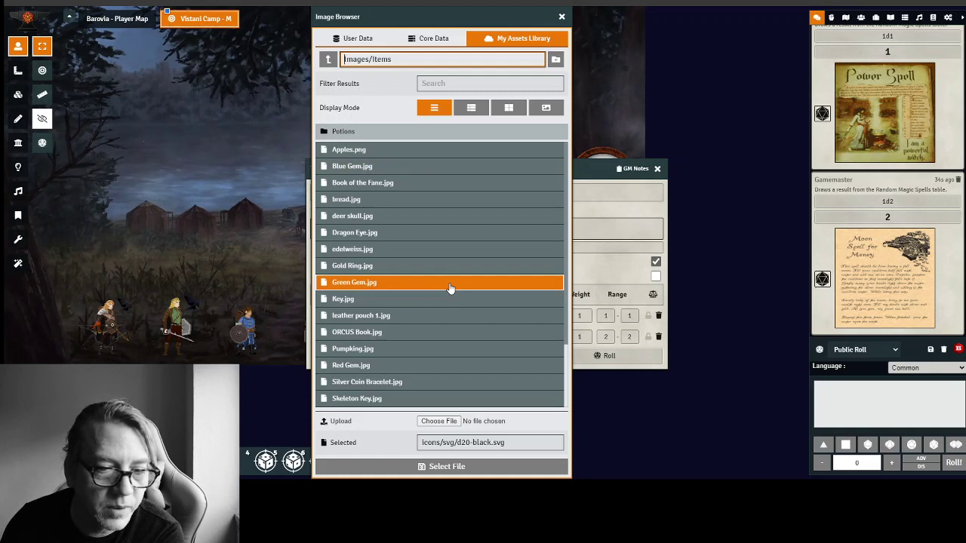
click(417, 317)
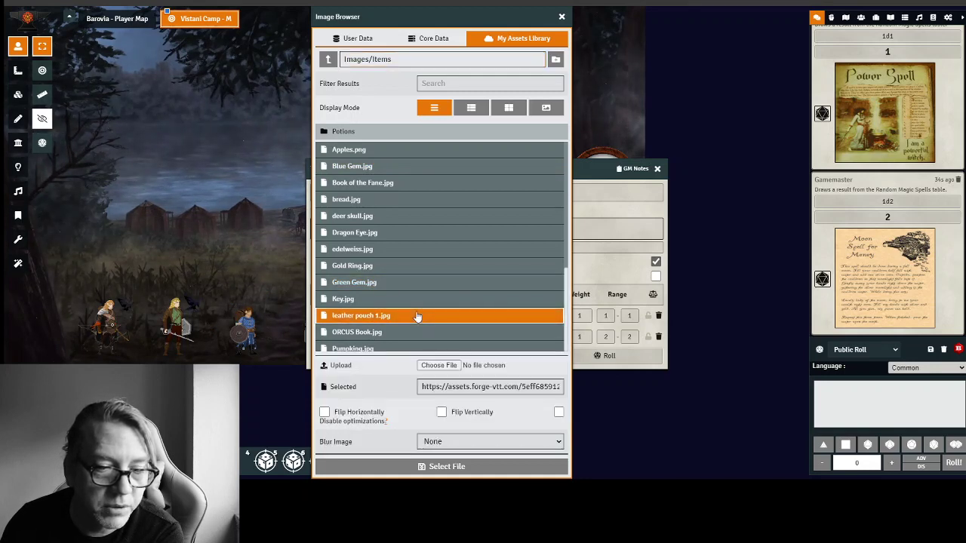
click(433, 468)
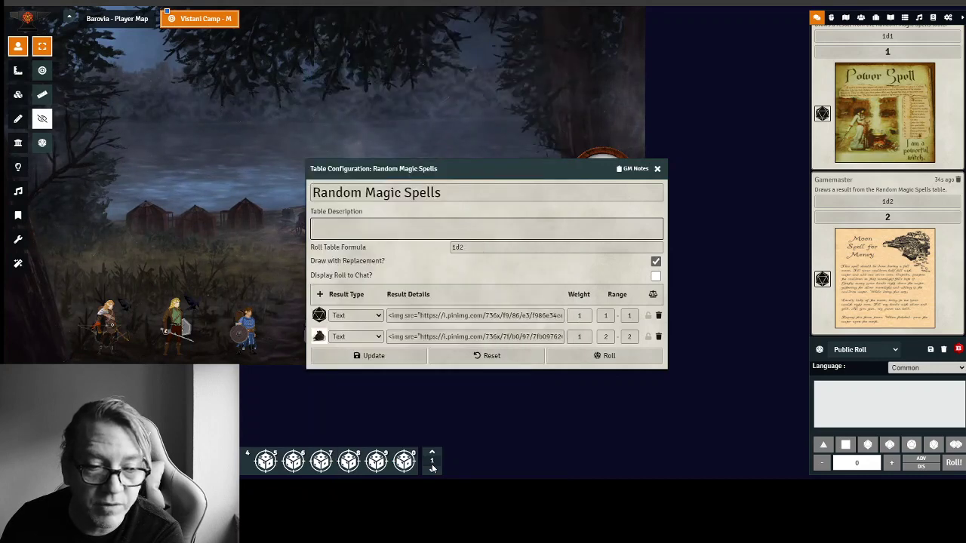
- Set the first result's icon to Dragon Eye.jpg from Images/Items in My Assets Library and roll the table twice
click(320, 317)
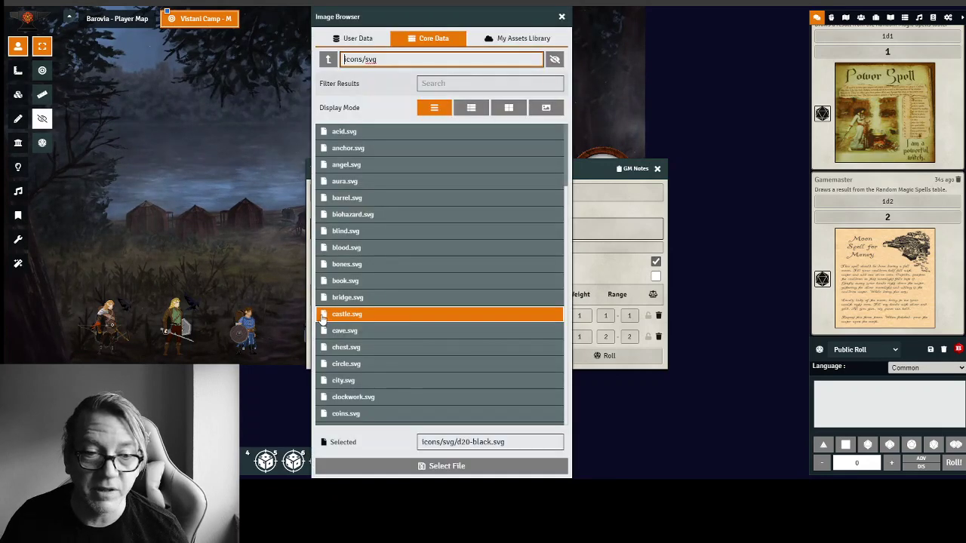
click(523, 41)
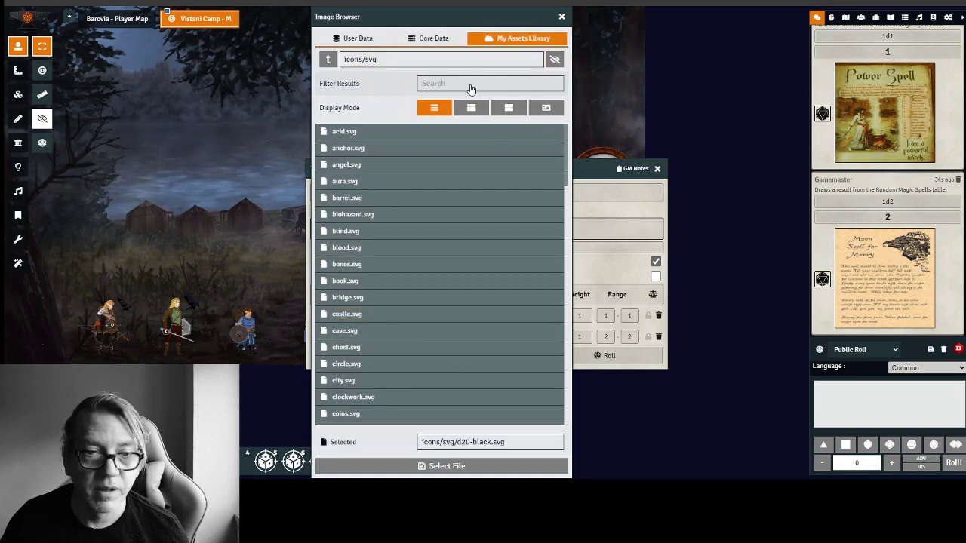
click(471, 85)
text(images)
click(391, 133)
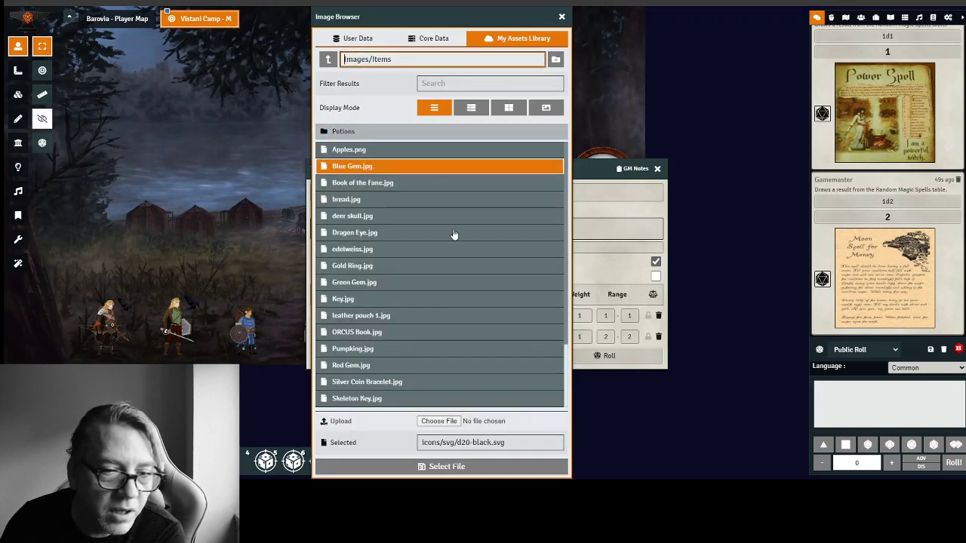
click(469, 299)
click(366, 233)
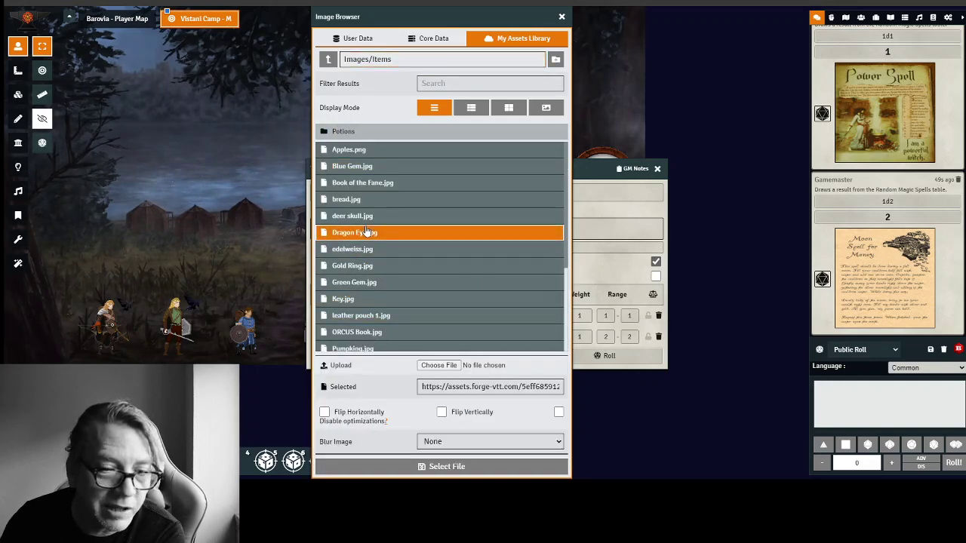
click(409, 467)
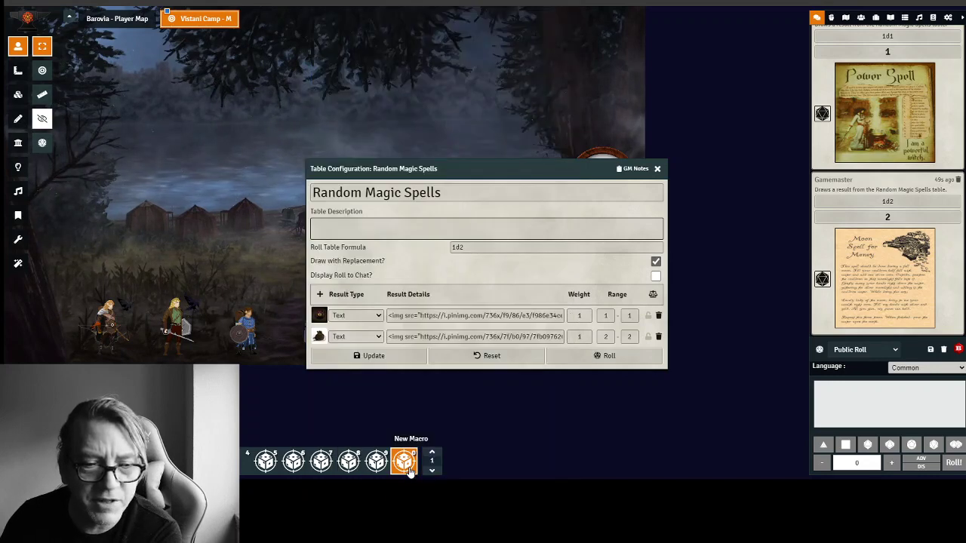
click(609, 360)
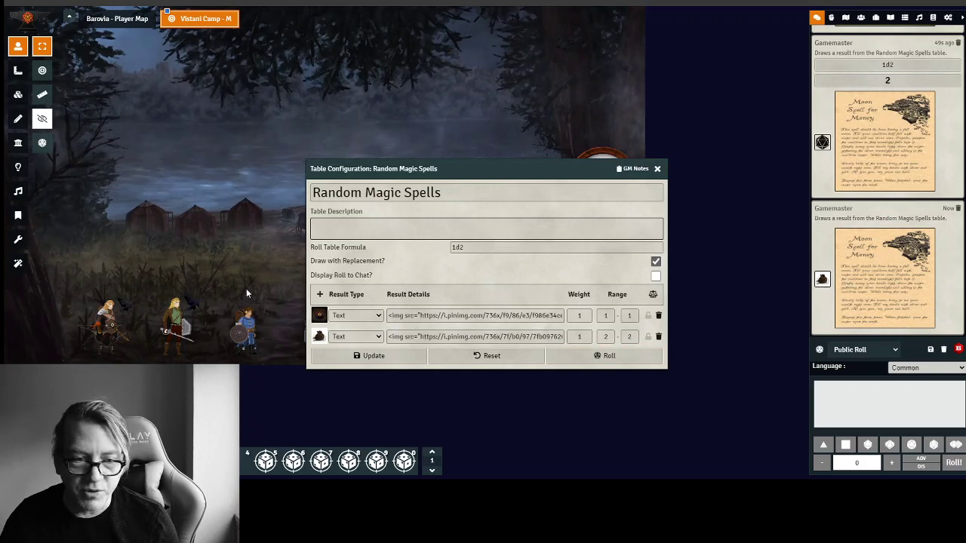
click(599, 357)
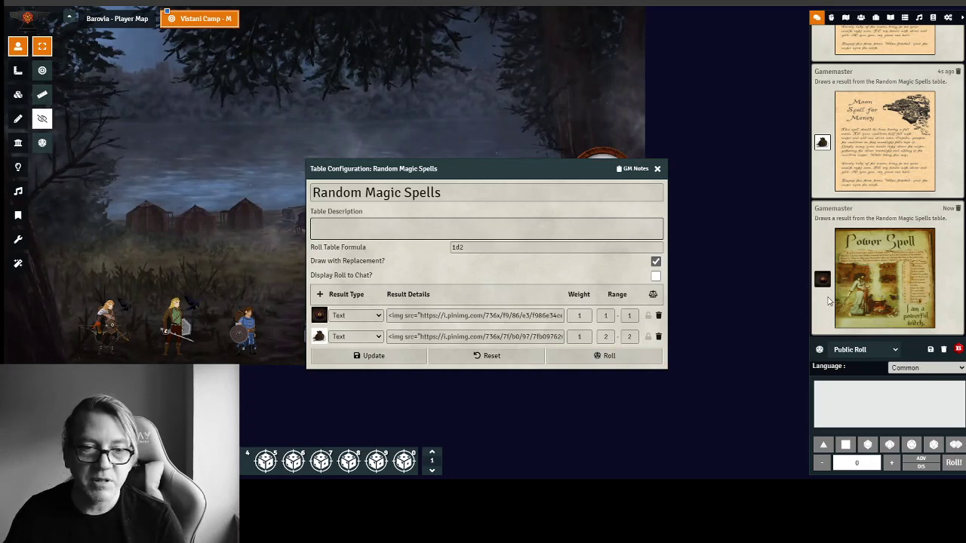
- Set the table description to "Magic spells appear before you..." and roll the table
click(417, 225)
text(Magic )
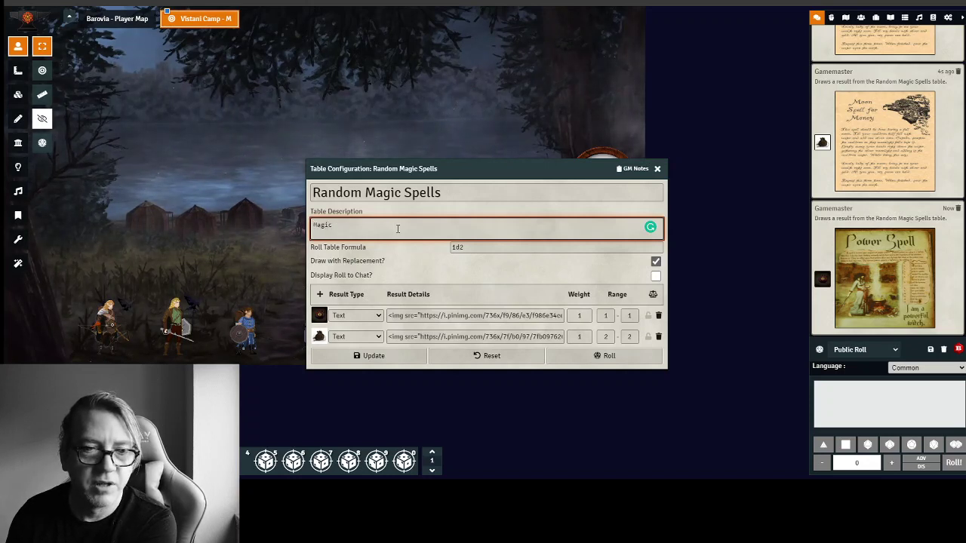
text(spells apear)
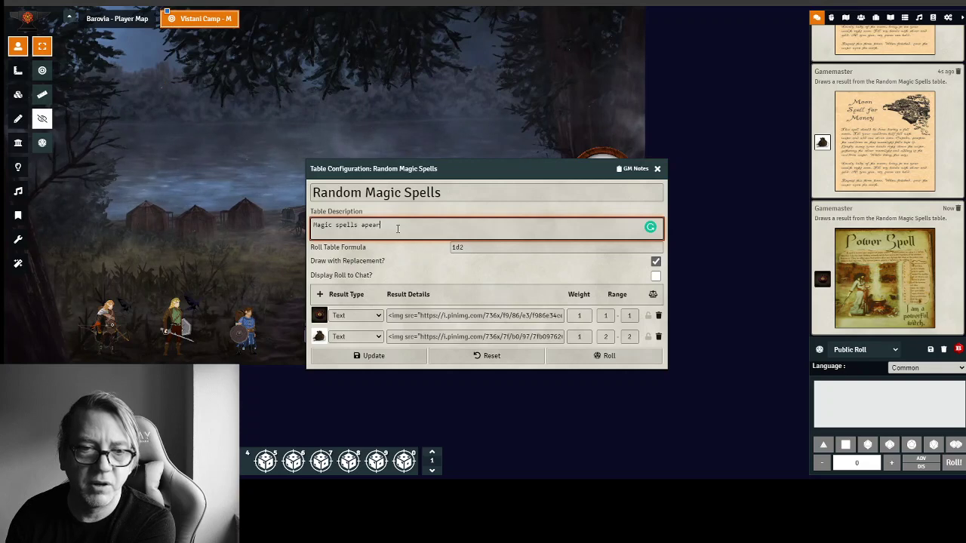
key(BackSpace)
text(pear )
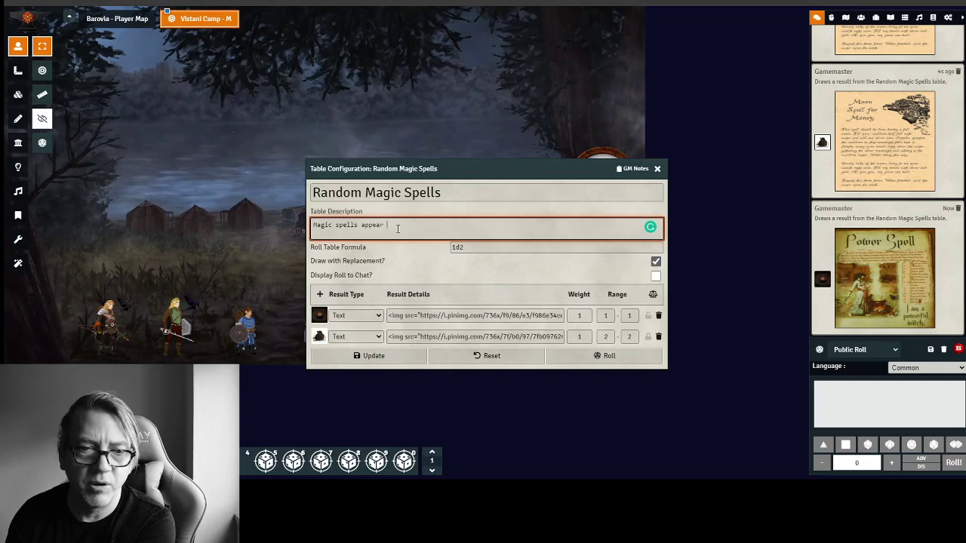
text(before)
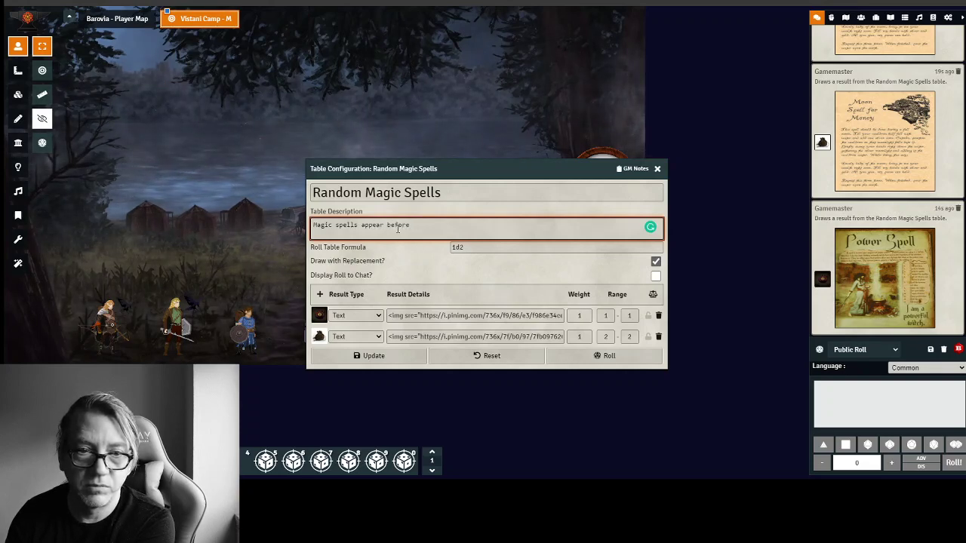
text( you...)
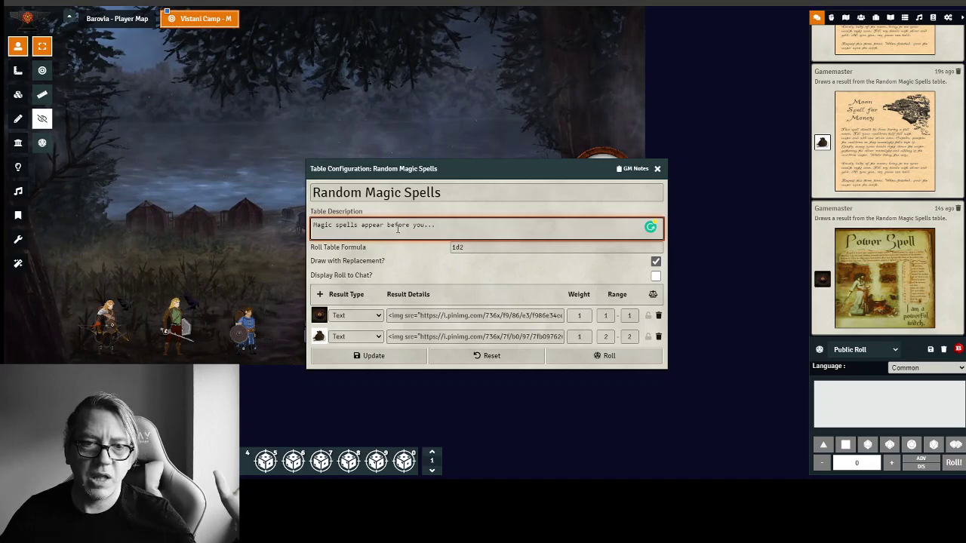
click(528, 272)
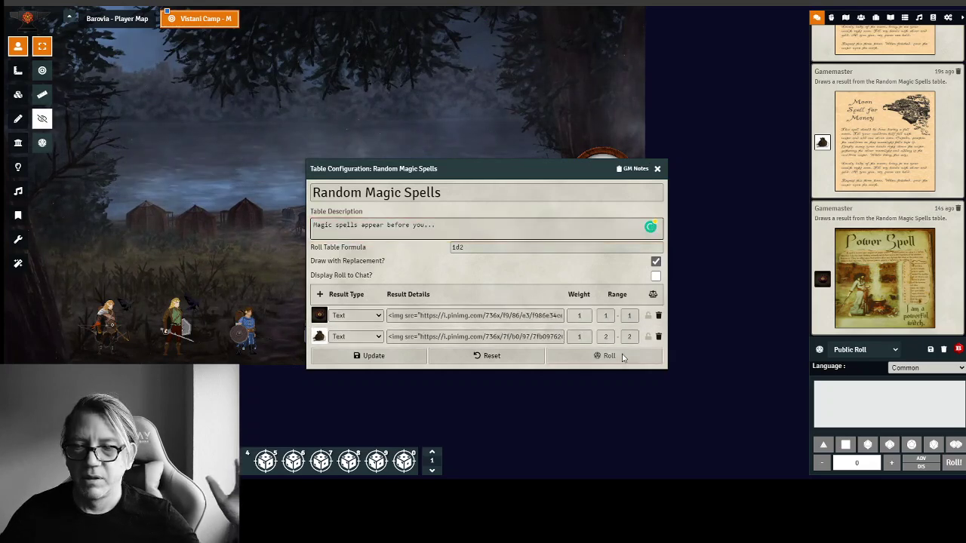
click(609, 356)
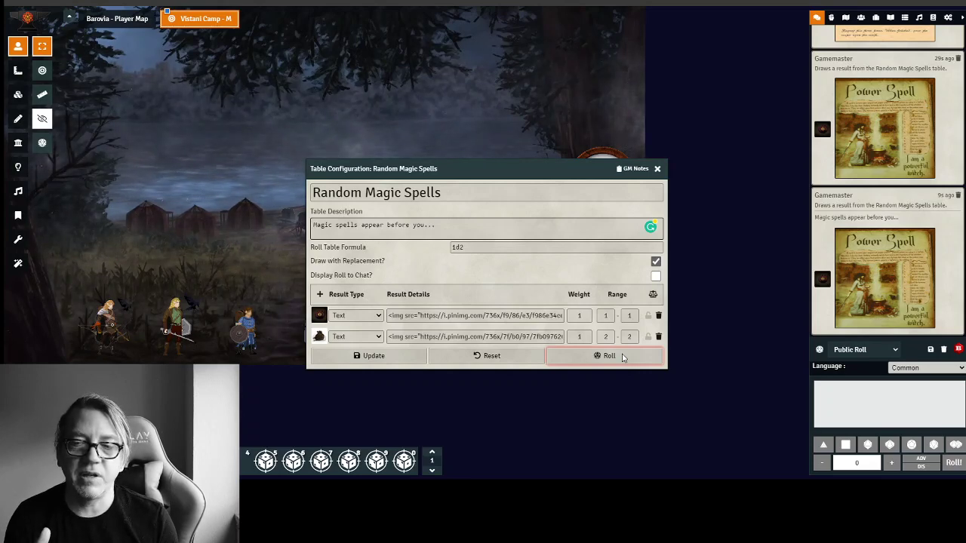
- Add a third result to the table with the result type Entity and the entity kind Item
click(320, 295)
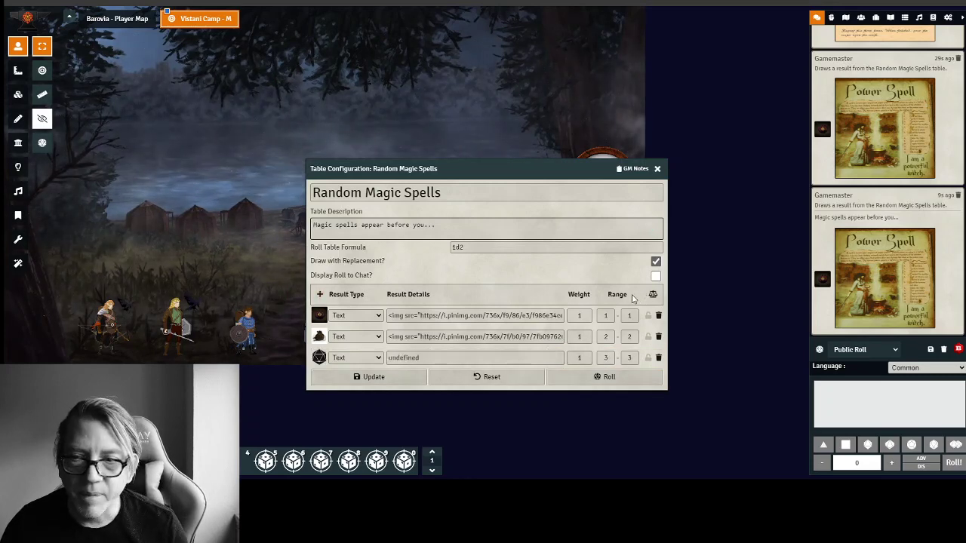
drag(431, 360, 372, 362)
click(371, 361)
click(360, 390)
click(414, 359)
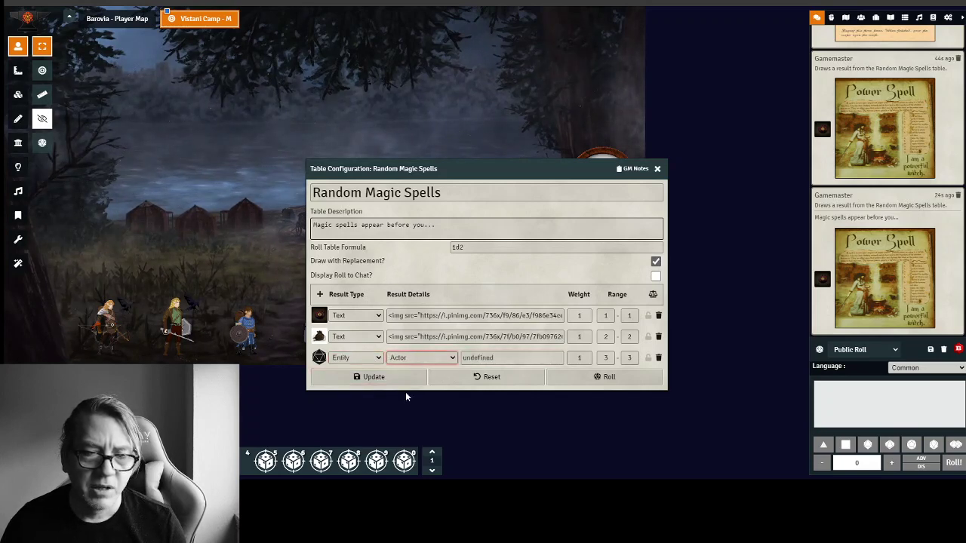
click(405, 395)
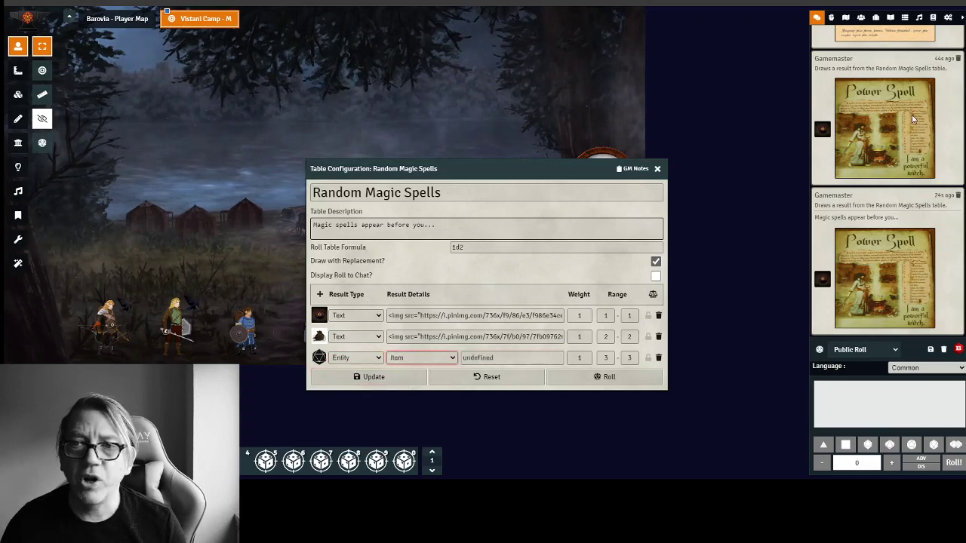
- Look up the name of the Strahd's Tomb item in the Books folder and enter "Strahd's Tomb" as the third result's details
click(876, 18)
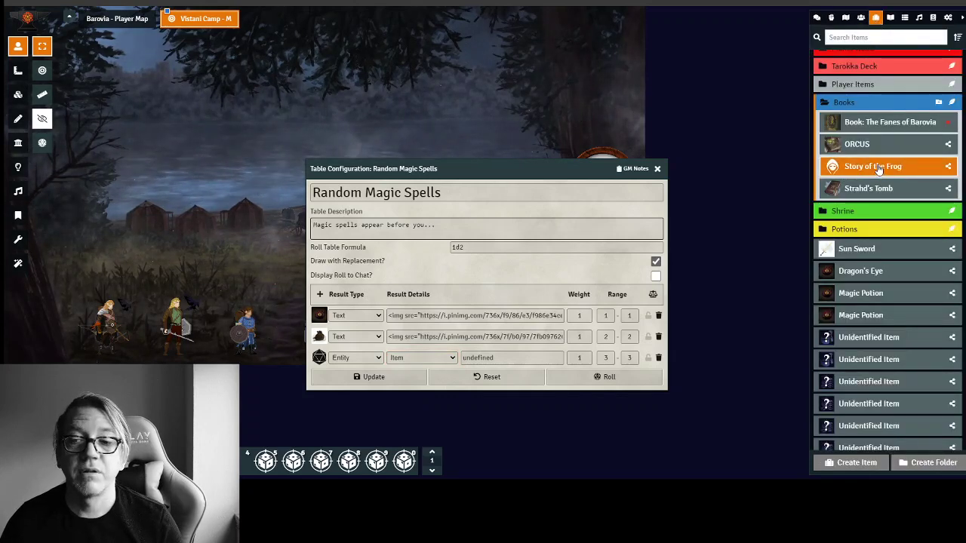
click(863, 190)
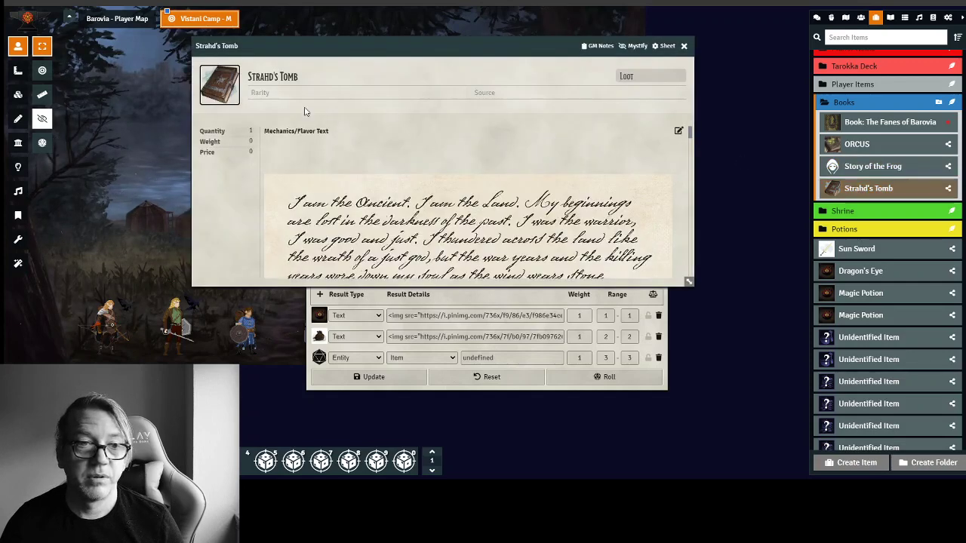
click(304, 73)
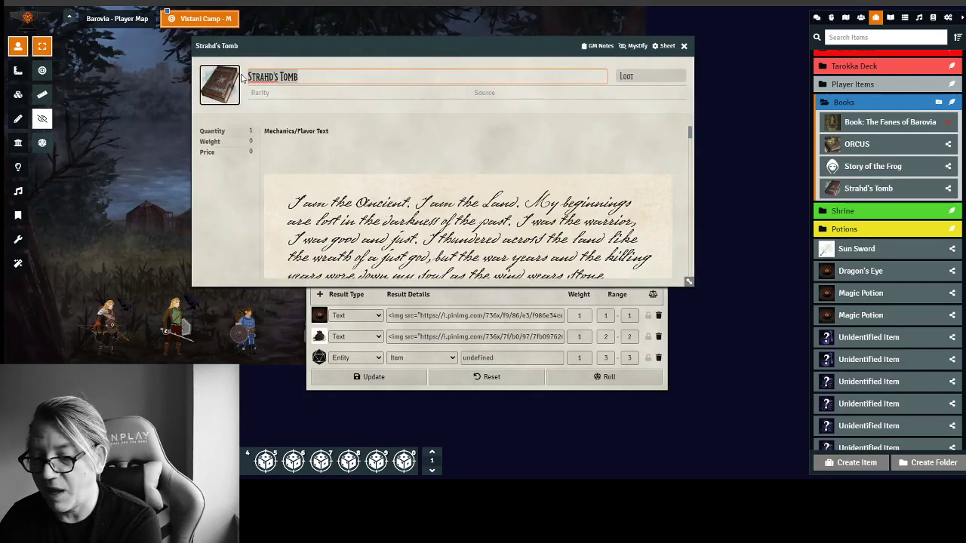
click(684, 47)
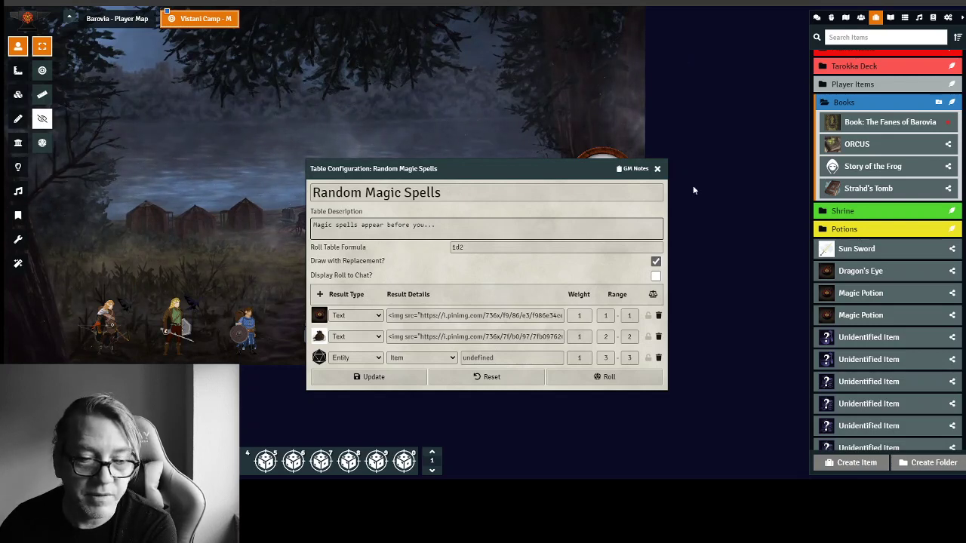
click(496, 358)
text(Strahd's Tomb)
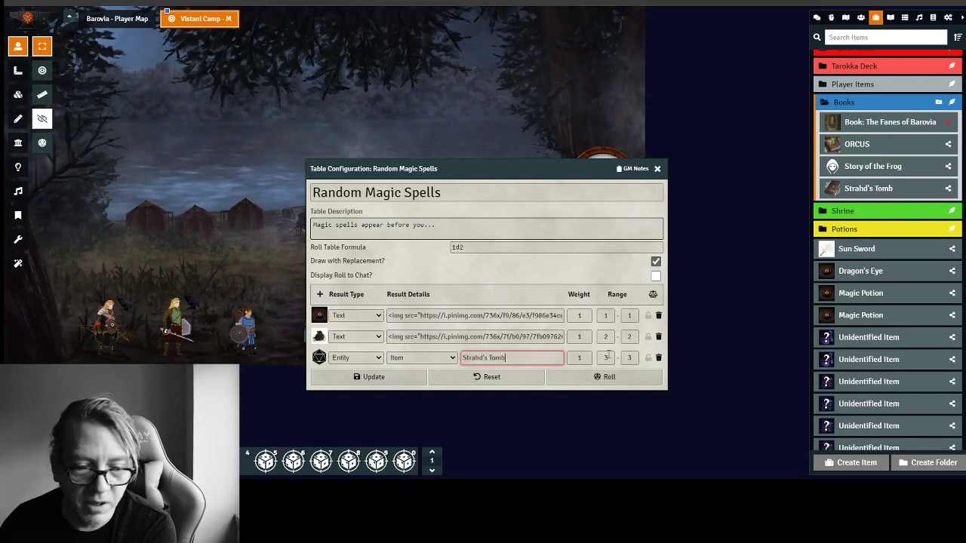
- Set the third result's range to 1-1, roll the table and show the draw in the chat log
click(603, 359)
key(BackSpace)
text(1)
key(Tab)
text(1)
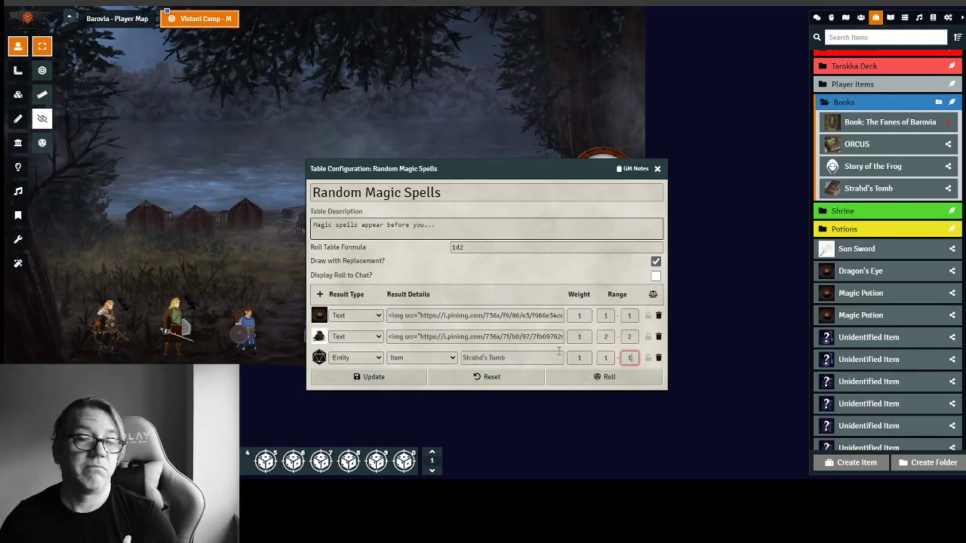
click(608, 376)
click(818, 17)
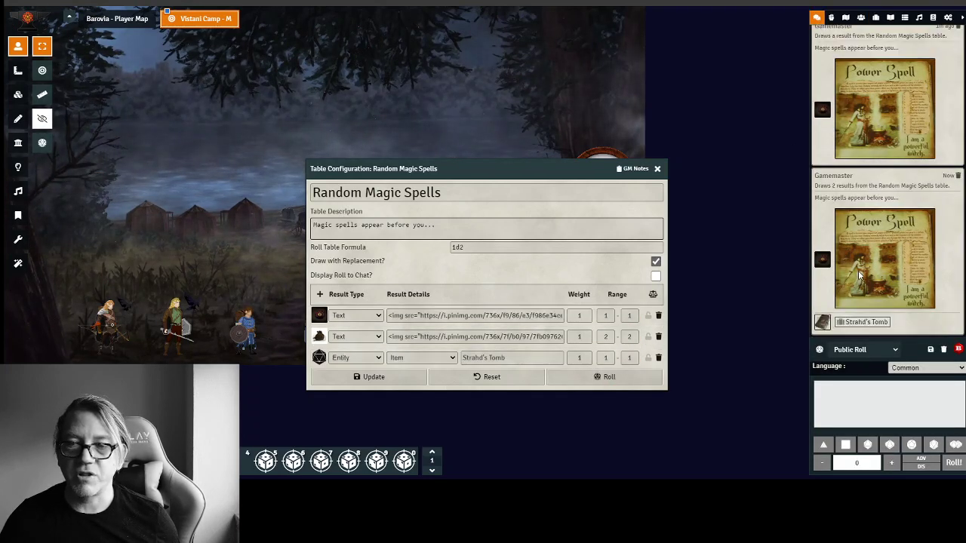
- Clear the whole chat log and roll the Random Magic Spells table again
click(943, 350)
click(661, 467)
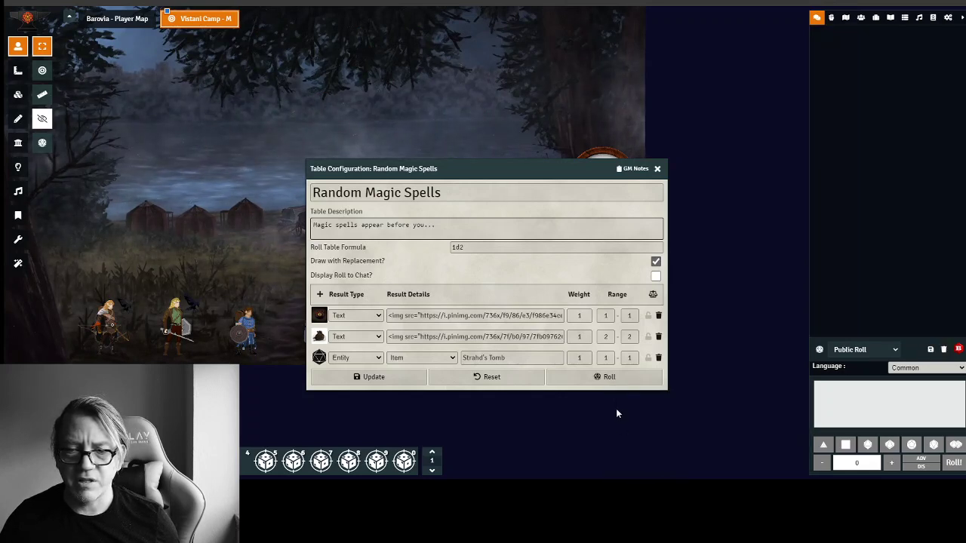
click(610, 380)
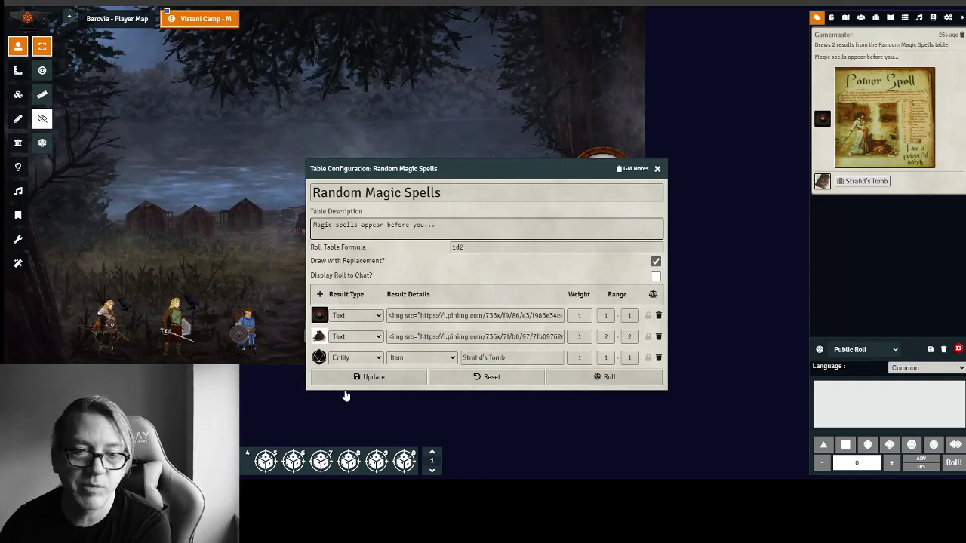
- Change the roll table formula to 1d4 and set the Strahd's Tomb result's range to 3-4
click(471, 247)
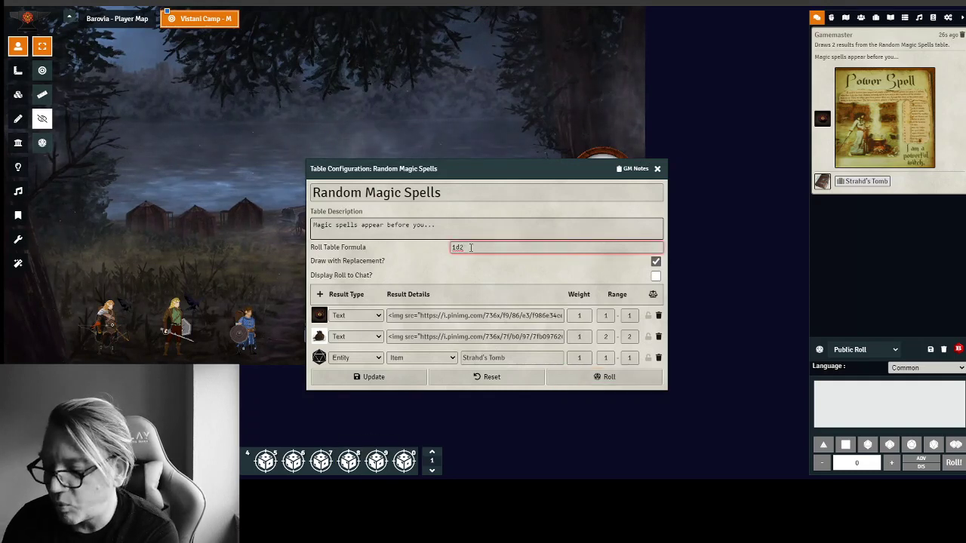
key(BackSpace)
text(4)
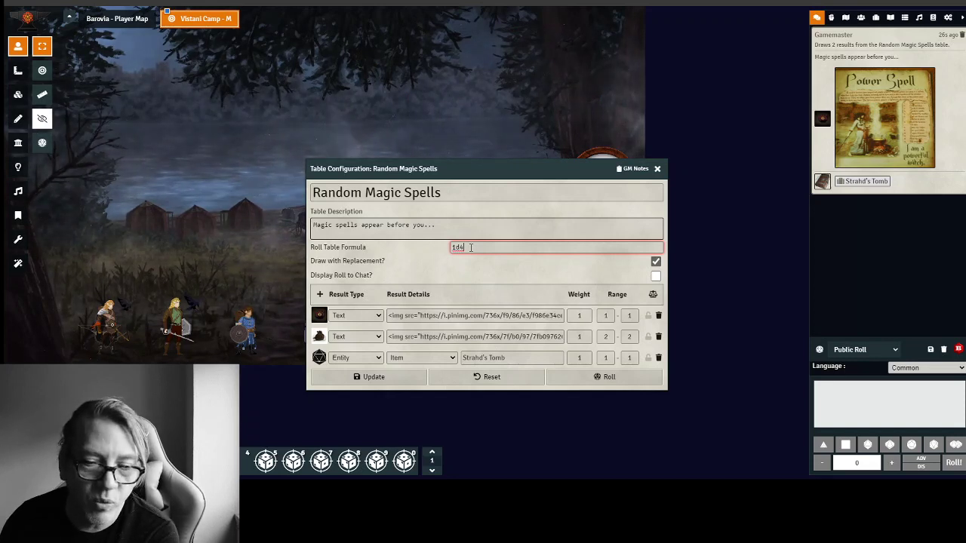
click(597, 358)
text(33)
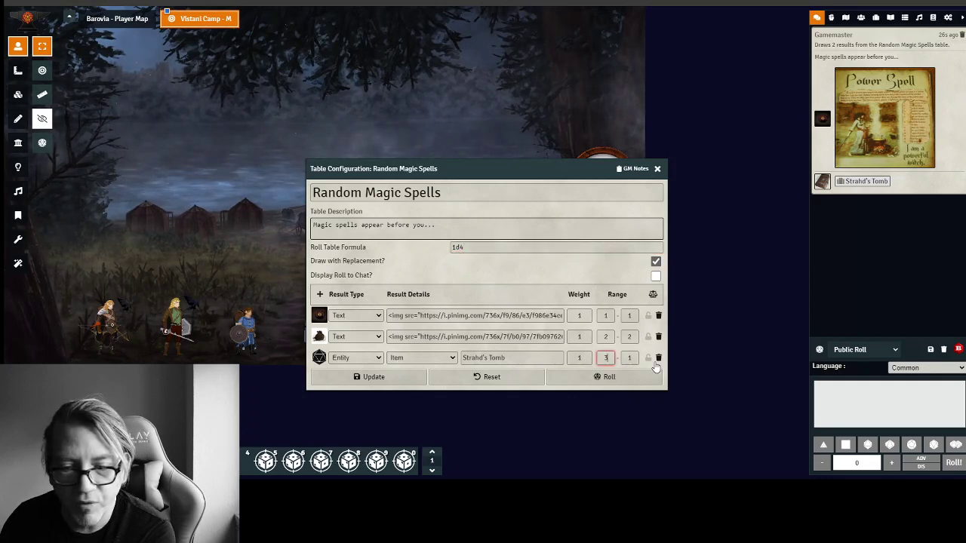
key(Tab)
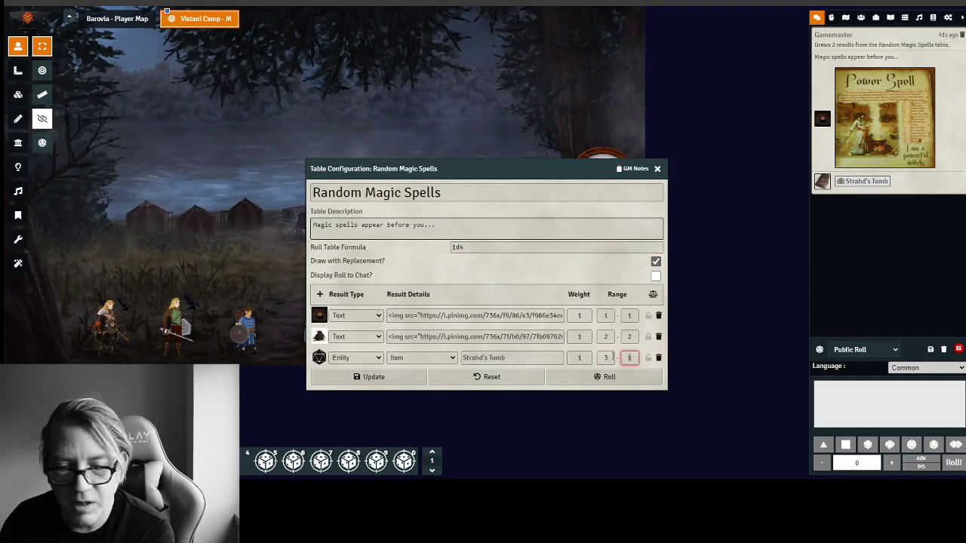
text(4)
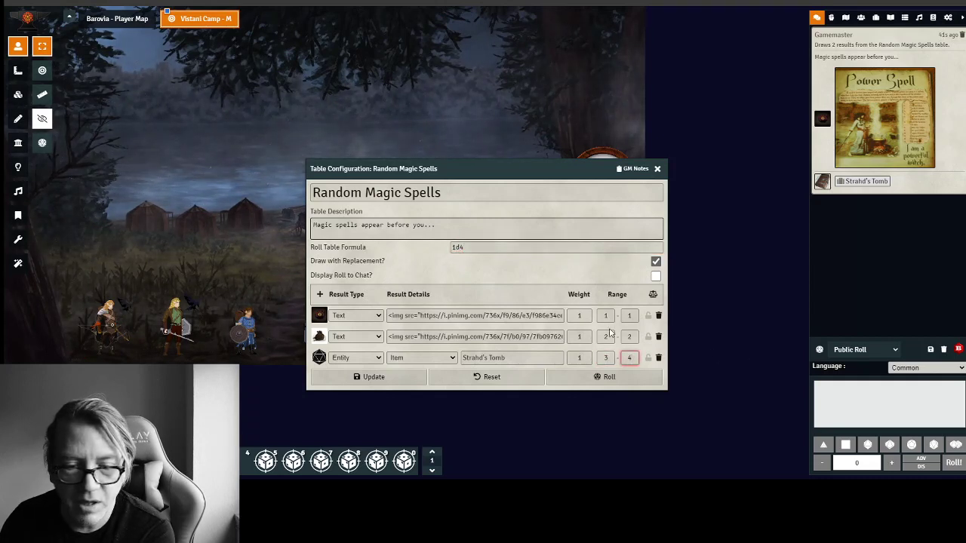
- Roll the table several times in a row to test the 1d4 formula and the new range
click(590, 379)
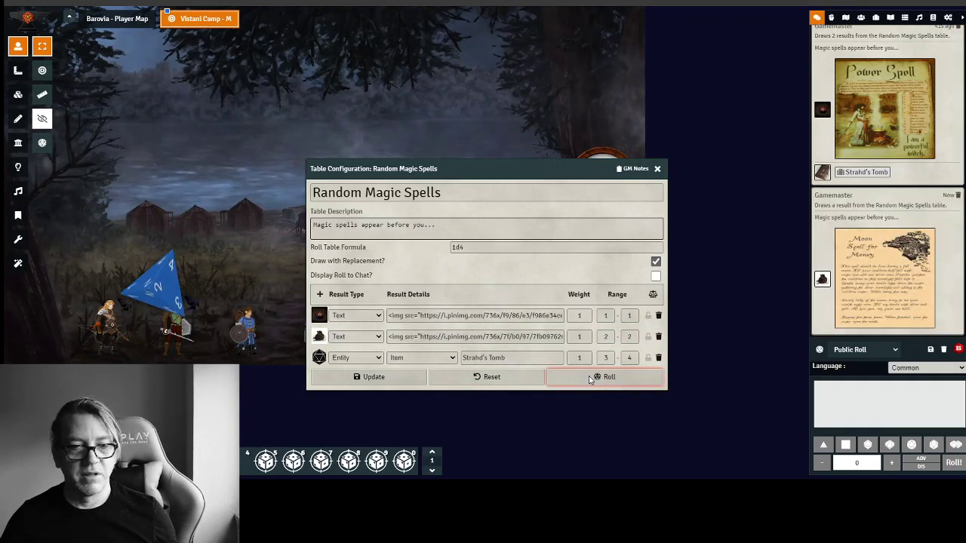
click(590, 379)
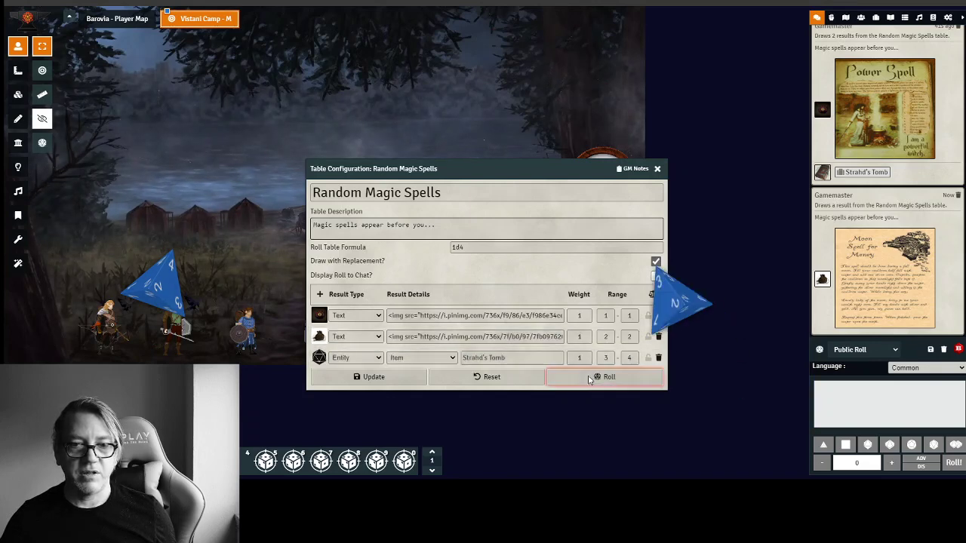
click(590, 379)
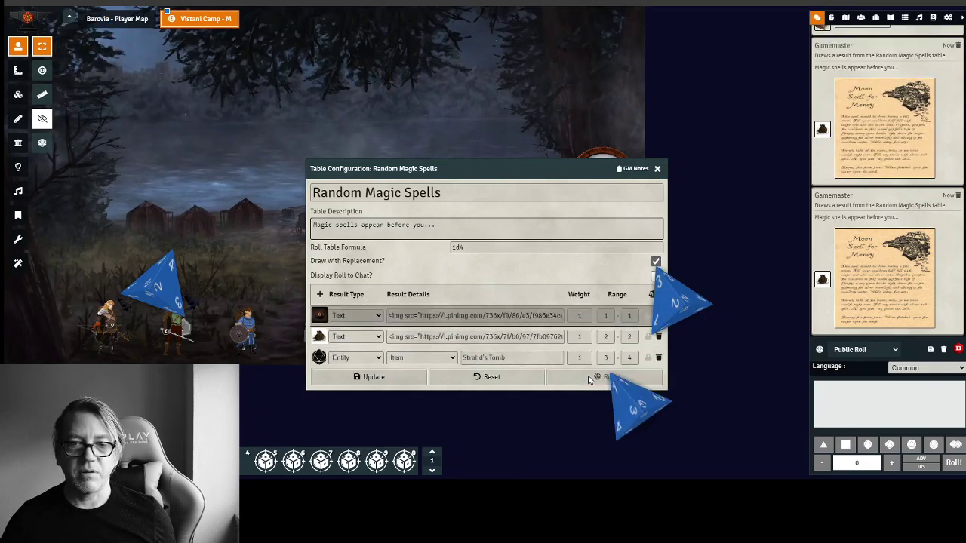
click(589, 379)
click(590, 379)
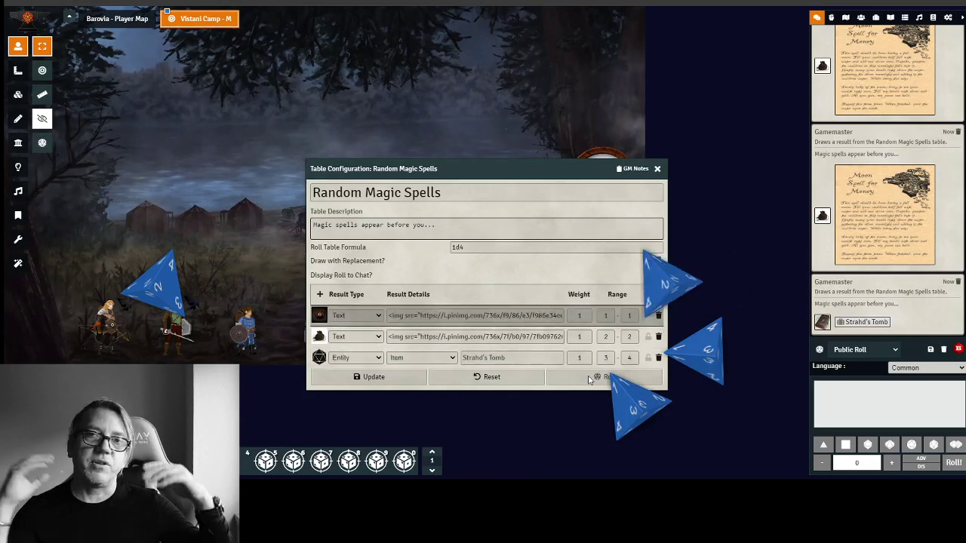